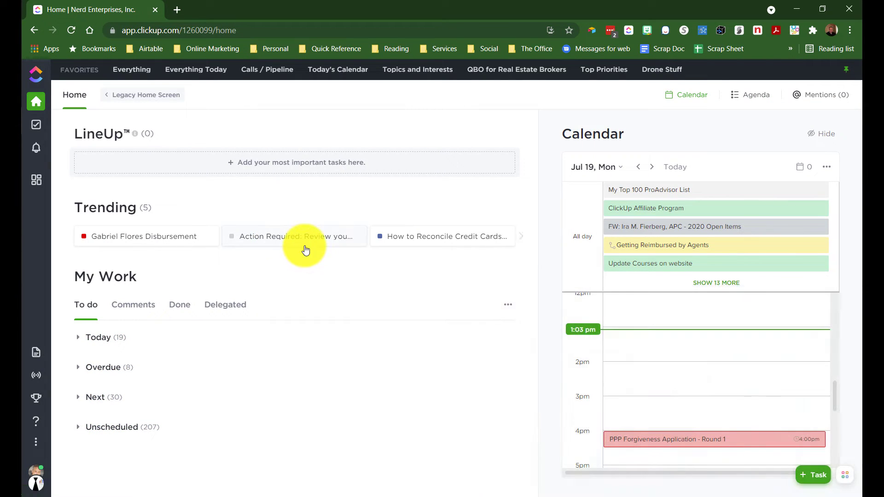
- Expand the all-day tasks for July 19 in the Home calendar and review the full list
{"action": "left_click", "coordinate": [699, 284]}
{"action": "scroll", "coordinate": [691, 279], "scroll_direction": "down", "scroll_amount": 2}
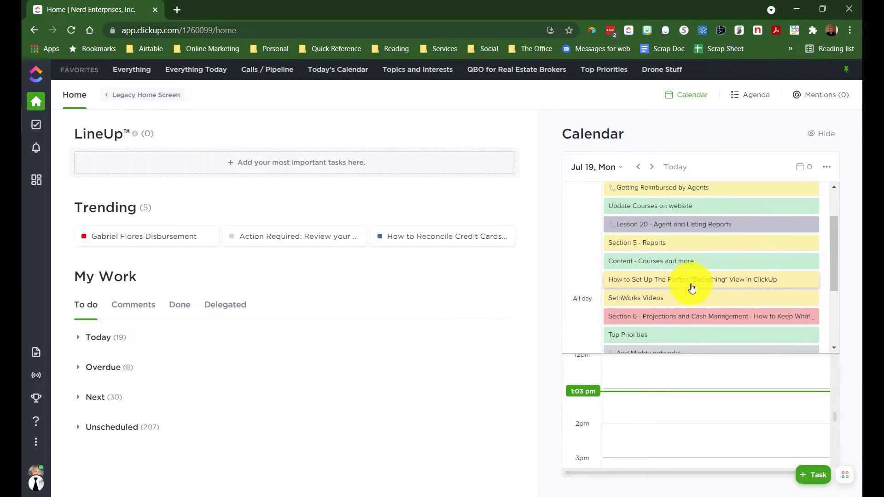
{"action": "scroll", "coordinate": [683, 291], "scroll_direction": "down", "scroll_amount": 2}
{"action": "scroll", "coordinate": [683, 292], "scroll_direction": "up", "scroll_amount": 1}
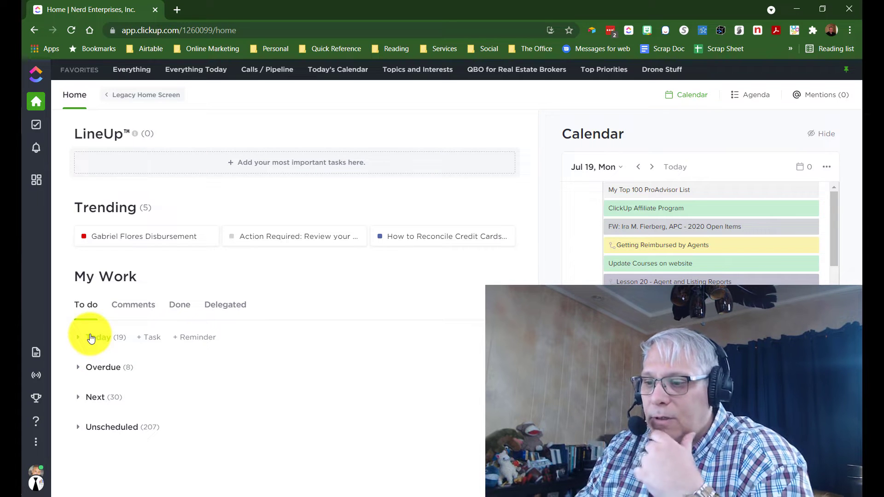
- Expand the Overdue tasks and set the due date of Corsetti Cuisers Setup Mighty Networks to today, July 19
{"action": "left_click", "coordinate": [88, 367]}
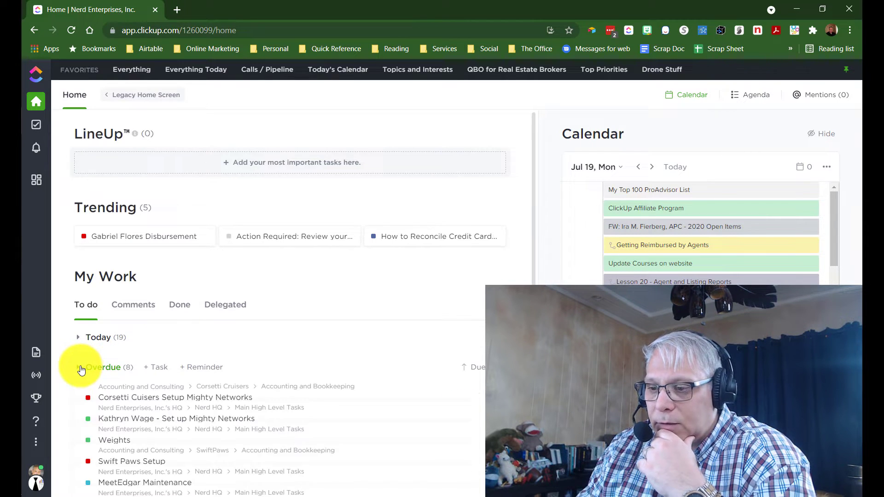
{"action": "scroll", "coordinate": [186, 361], "scroll_direction": "down", "scroll_amount": 1}
{"action": "scroll", "coordinate": [186, 361], "scroll_direction": "down", "scroll_amount": 2}
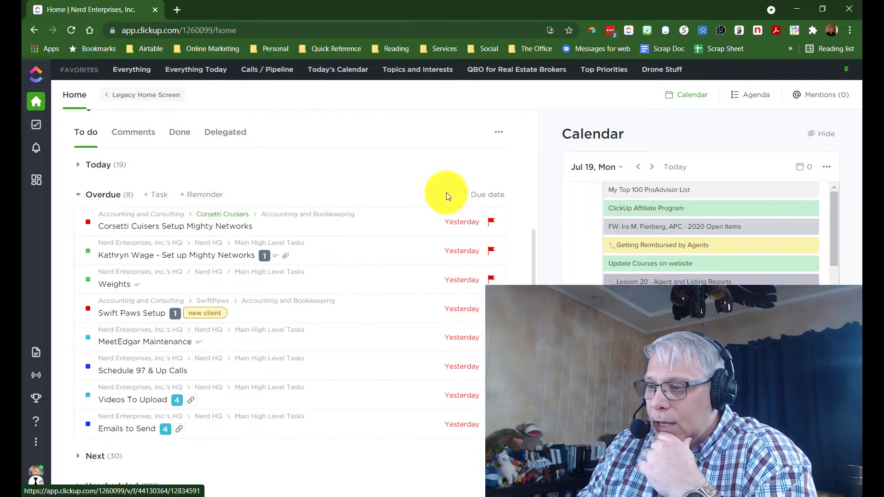
{"action": "left_click", "coordinate": [454, 223]}
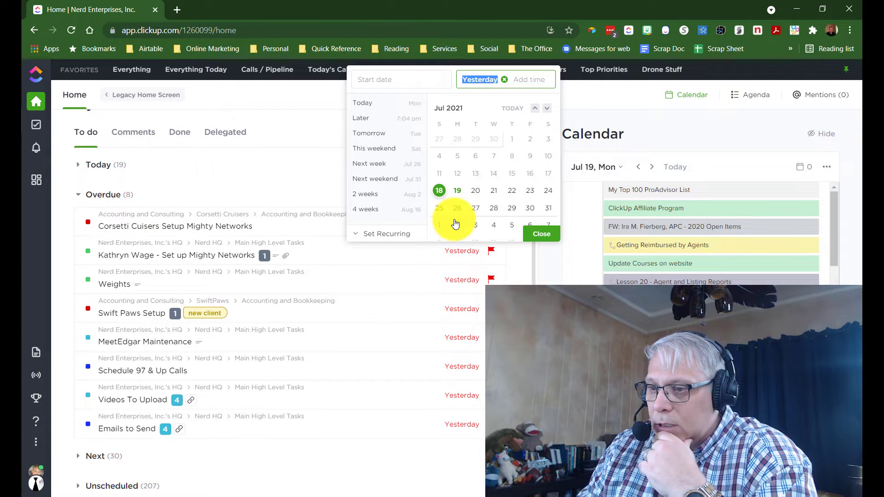
{"action": "left_click", "coordinate": [457, 192]}
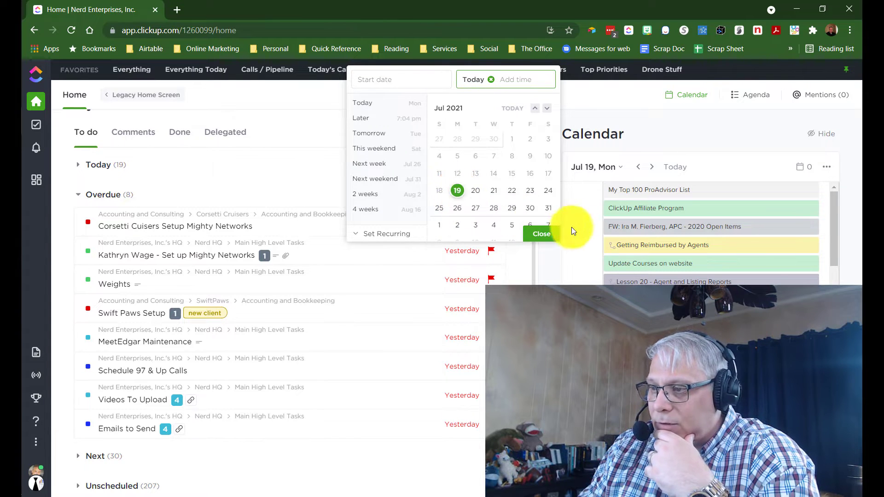
{"action": "left_click", "coordinate": [543, 235]}
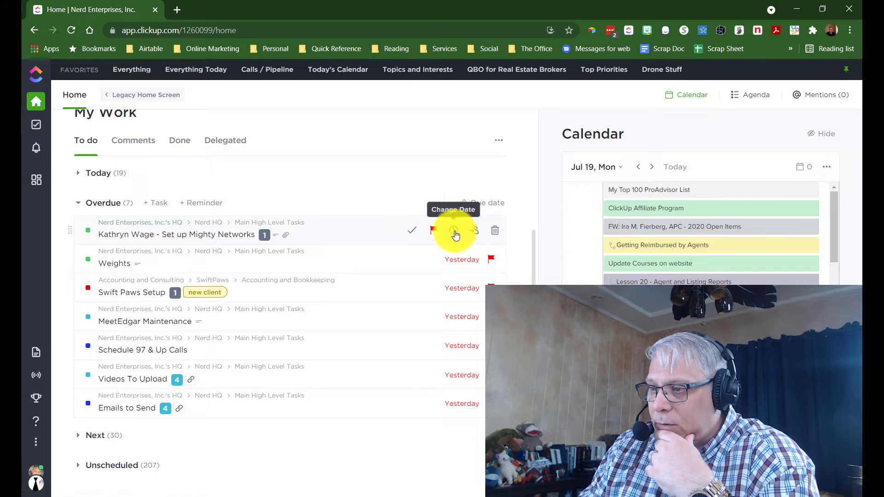
- Reschedule the remaining overdue Mighty Networks setup task and the Weights task to today, July 19
{"action": "left_click", "coordinate": [456, 236]}
{"action": "left_click", "coordinate": [457, 191]}
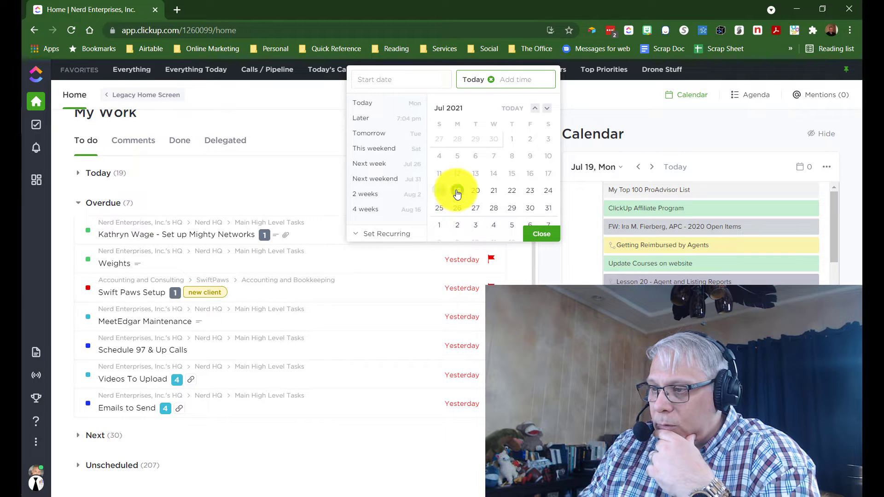
{"action": "left_click", "coordinate": [541, 234]}
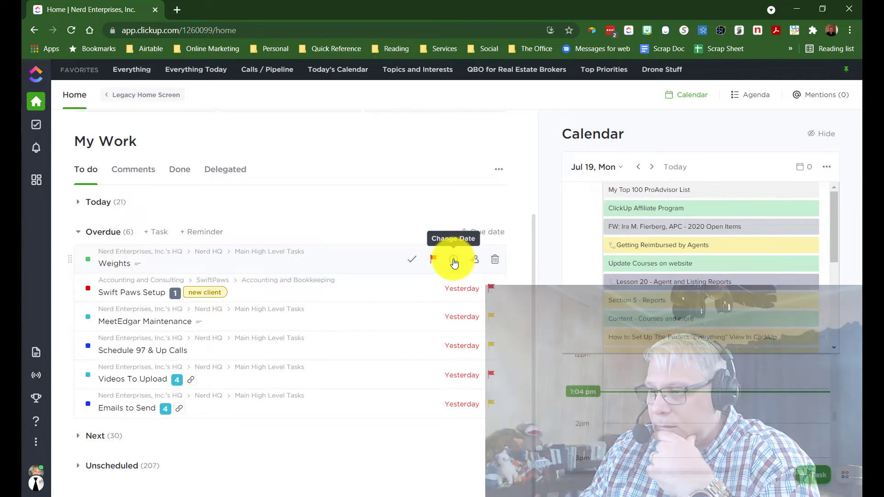
{"action": "left_click", "coordinate": [454, 261]}
{"action": "left_click", "coordinate": [457, 191]}
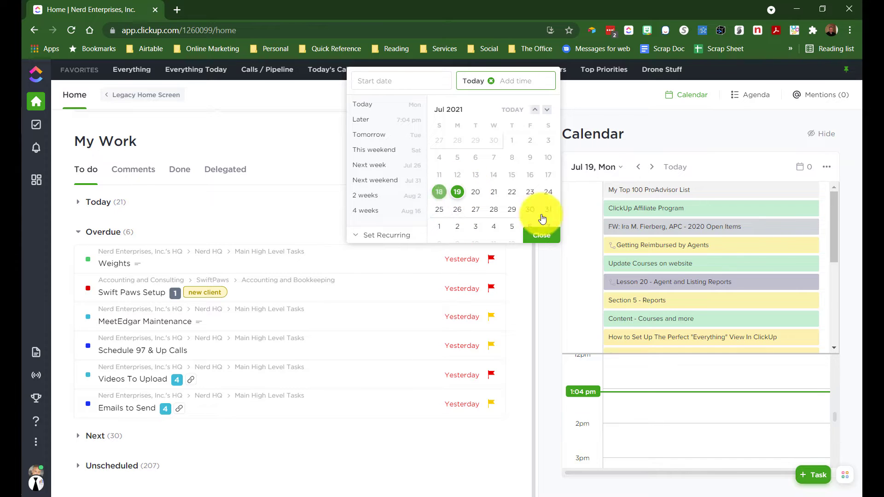
{"action": "left_click", "coordinate": [543, 236]}
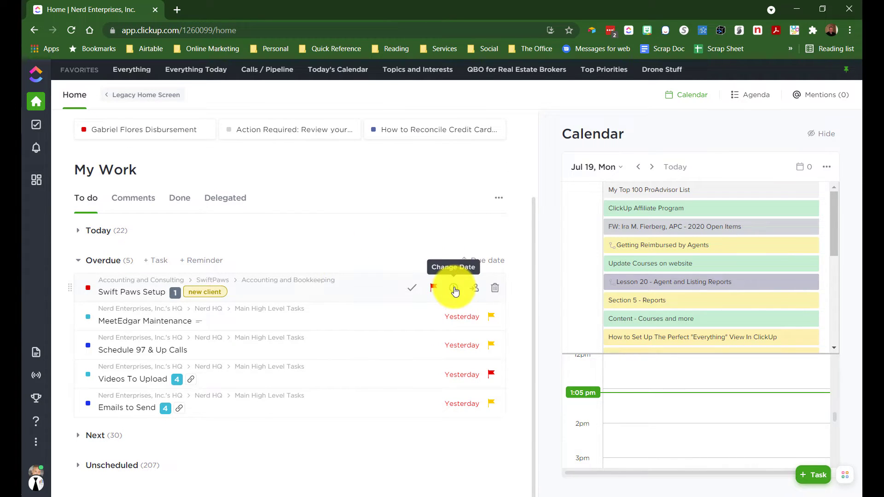
- Reschedule the overdue Swift Paws Setup and MeetEdgar Maintenance tasks to today, July 19
{"action": "left_click", "coordinate": [455, 290]}
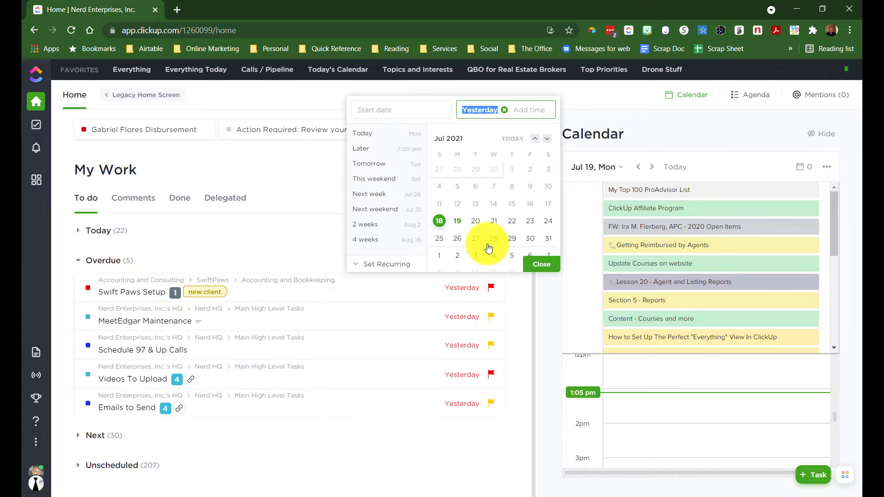
{"action": "left_click", "coordinate": [457, 222]}
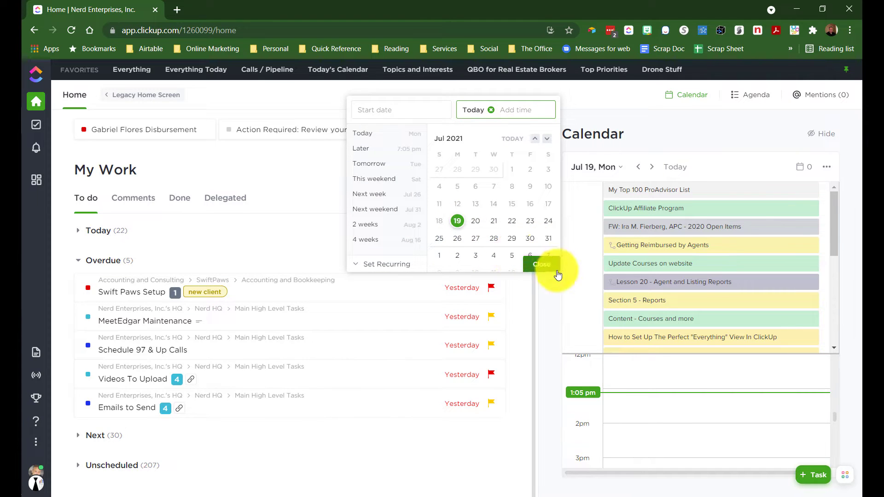
{"action": "left_click", "coordinate": [542, 264]}
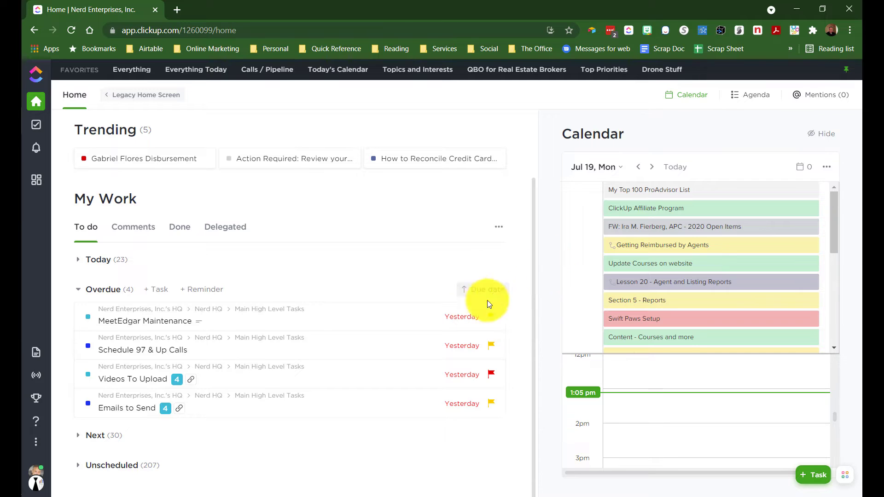
{"action": "left_click", "coordinate": [454, 317]}
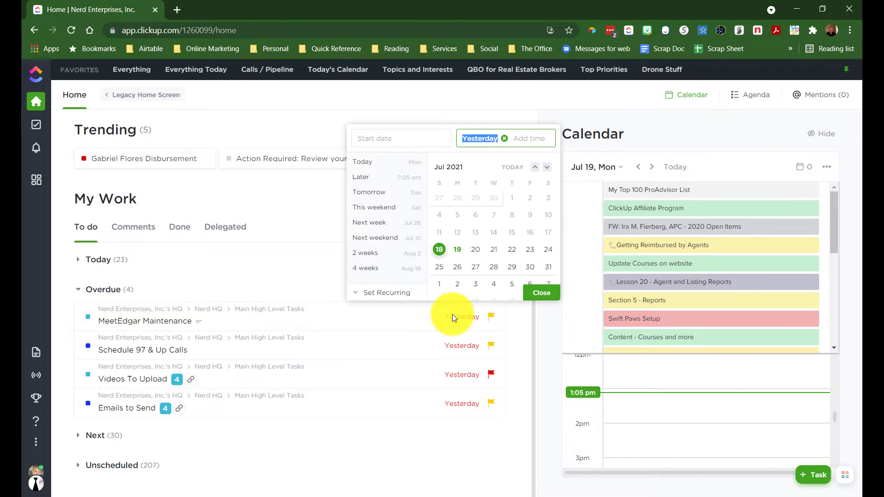
{"action": "left_click", "coordinate": [458, 249]}
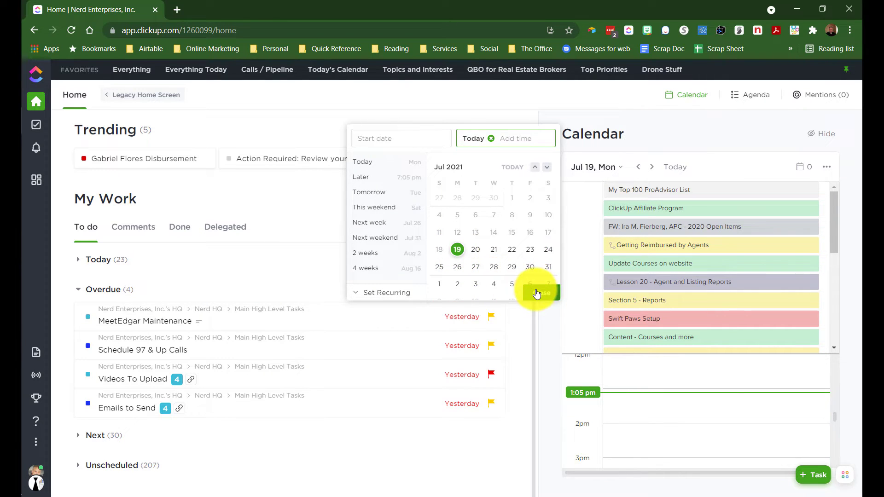
{"action": "left_click", "coordinate": [537, 293]}
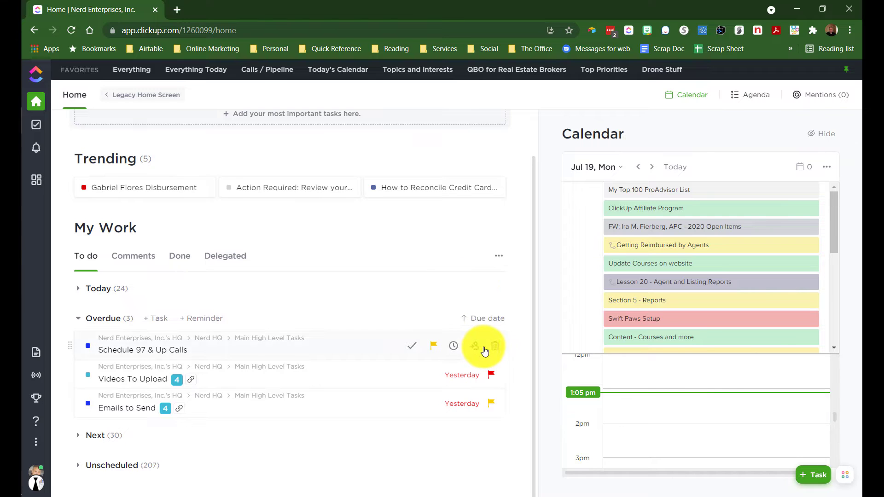
- Postpone the overdue Schedule 97 & Up Calls task to an upcoming day and set Videos To Upload to tomorrow, July 20
{"action": "left_click", "coordinate": [451, 348]}
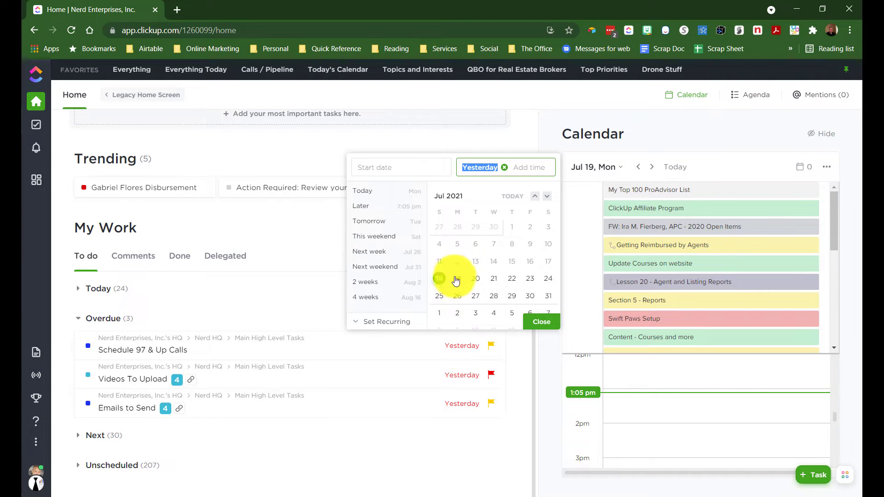
{"action": "left_click", "coordinate": [540, 321]}
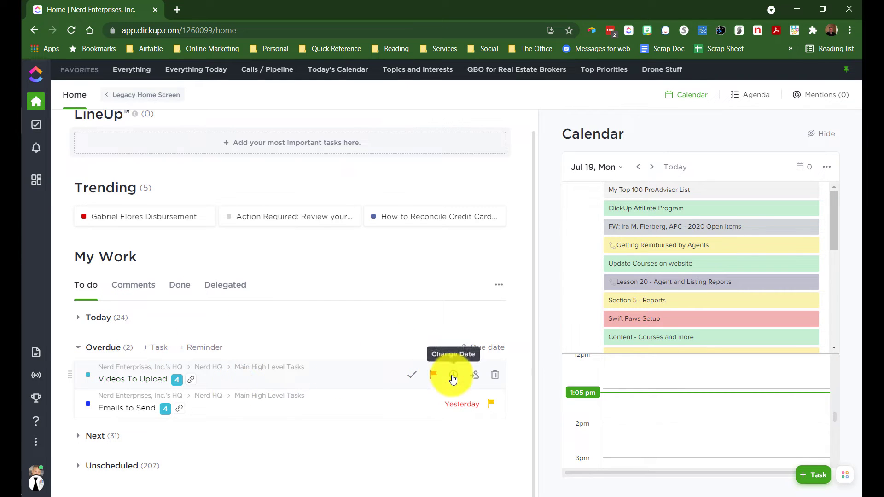
{"action": "left_click", "coordinate": [453, 375]}
{"action": "left_click", "coordinate": [476, 308]}
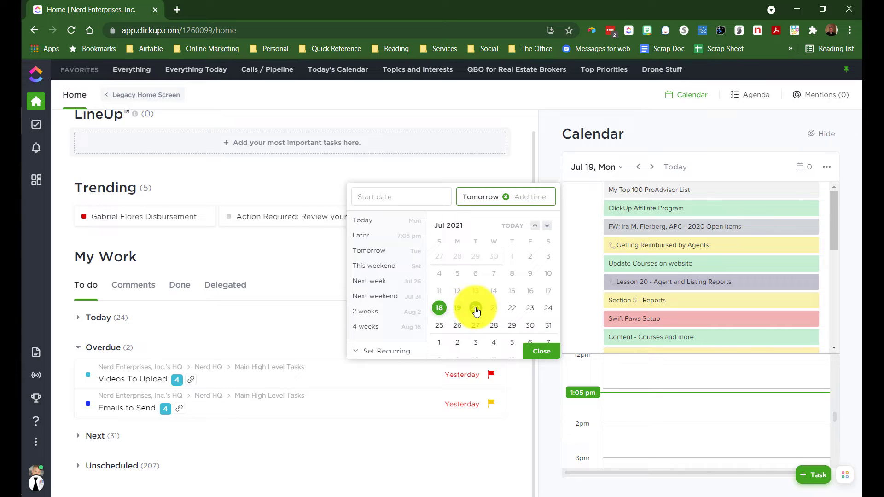
{"action": "left_click", "coordinate": [541, 357]}
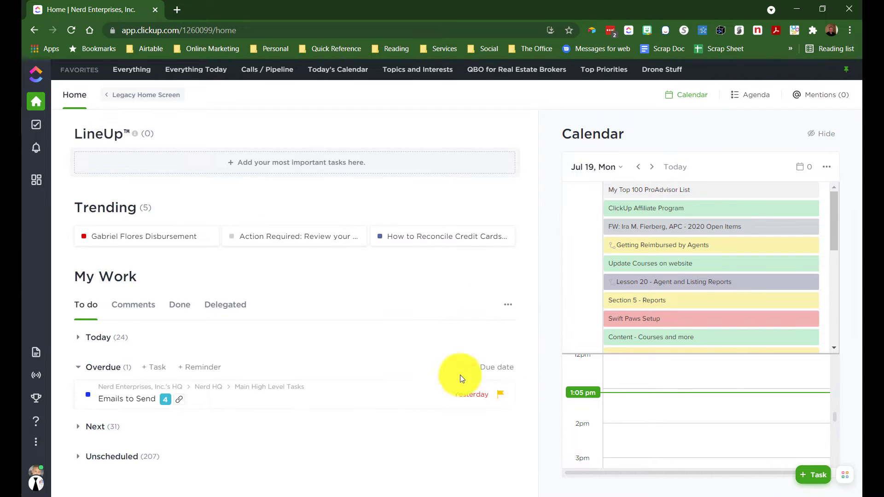
- Set the due date of the overdue Emails to Send task to Friday, July 23
{"action": "left_click", "coordinate": [464, 397]}
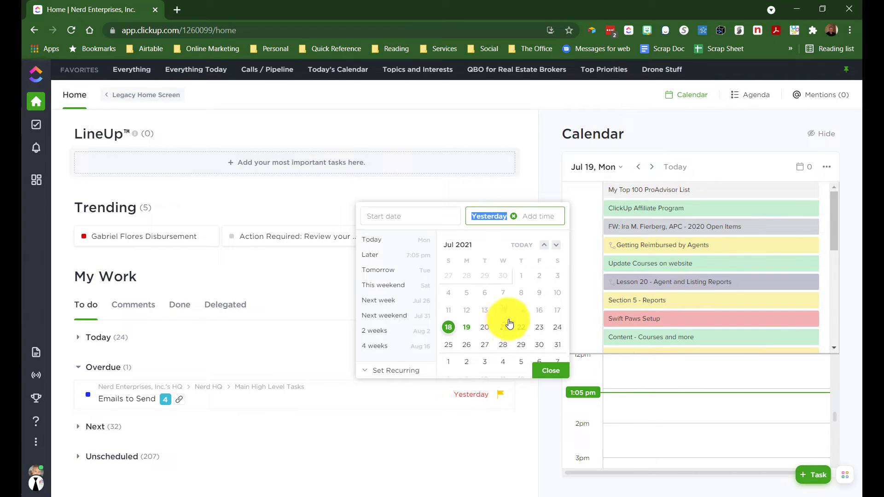
{"action": "left_click", "coordinate": [540, 327]}
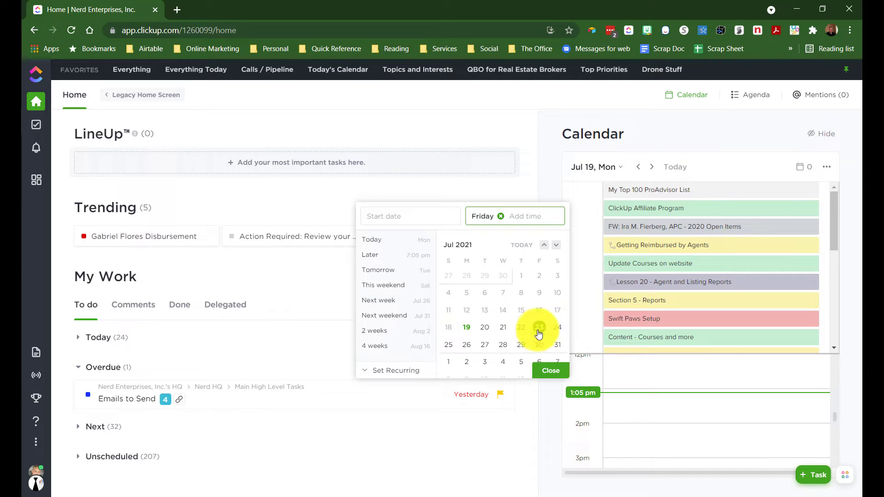
{"action": "left_click", "coordinate": [545, 373]}
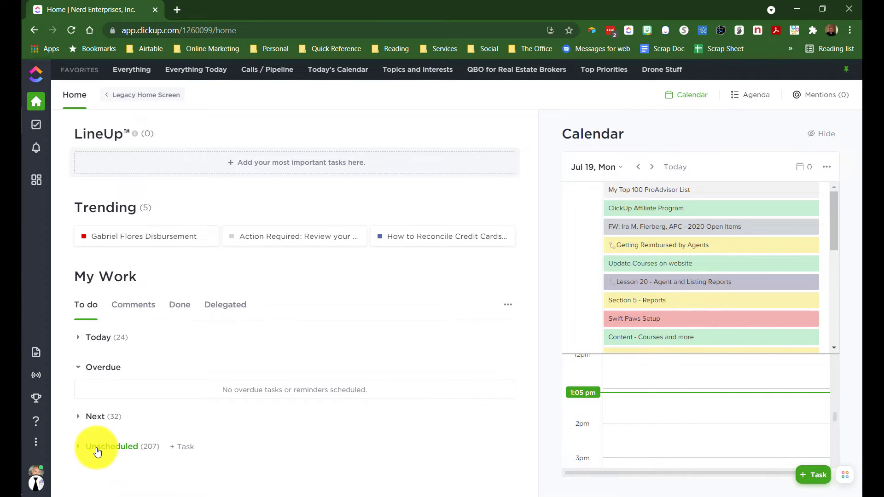
- Expand the Today group under My Work and review the tasks due today
{"action": "left_click", "coordinate": [79, 339]}
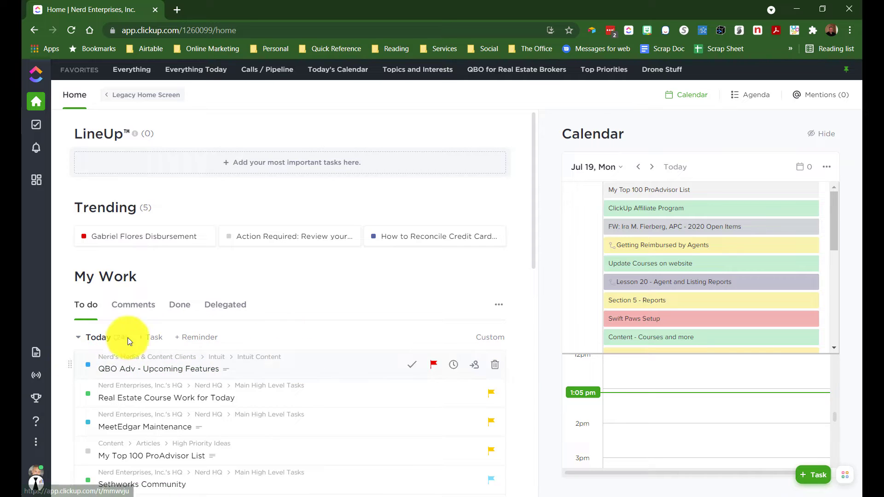
{"action": "scroll", "coordinate": [262, 366], "scroll_direction": "down", "scroll_amount": 3}
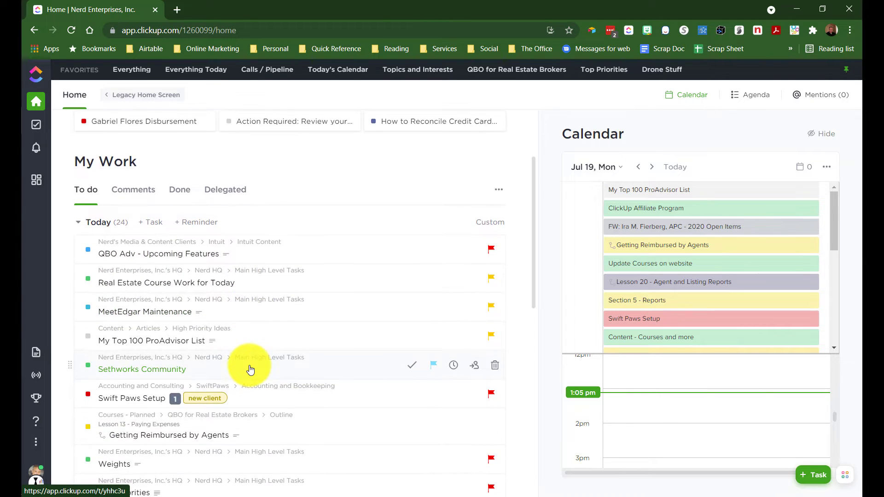
{"action": "scroll", "coordinate": [251, 370], "scroll_direction": "down", "scroll_amount": 3}
{"action": "scroll", "coordinate": [251, 375], "scroll_direction": "up", "scroll_amount": 5}
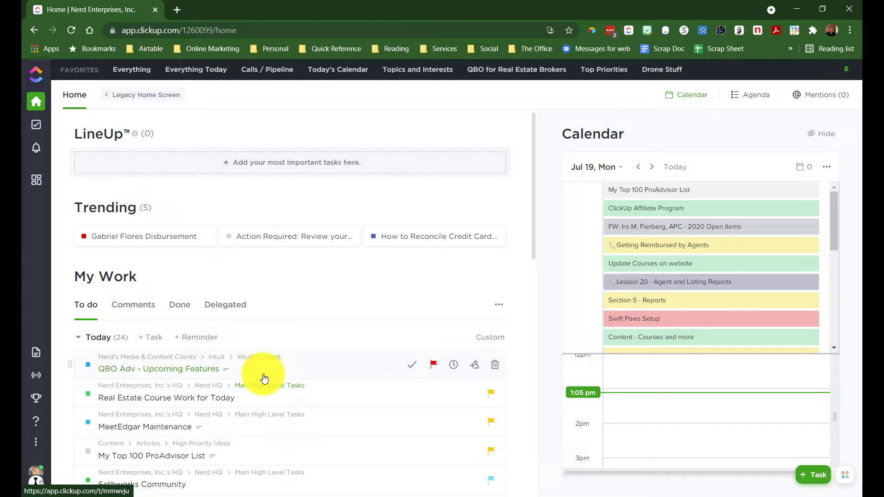
- Open the Default Everything view covering all spaces and add a new Table view to it
{"action": "left_click", "coordinate": [36, 125]}
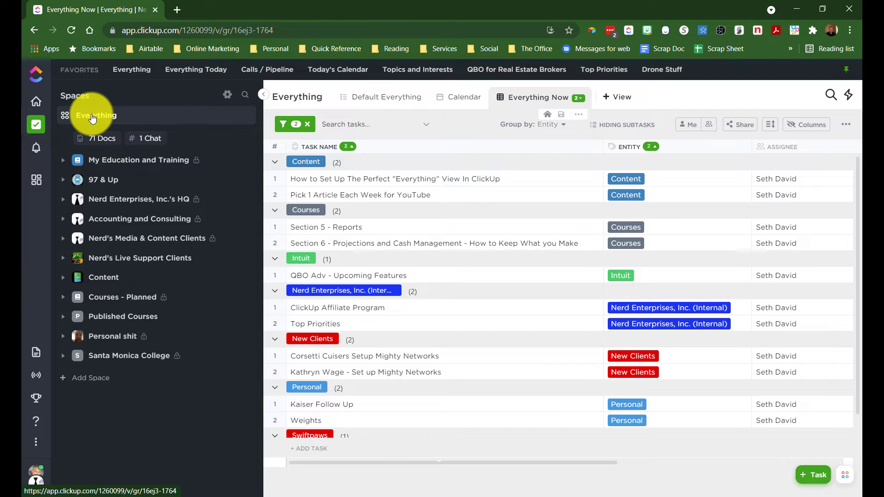
{"action": "left_click", "coordinate": [393, 98]}
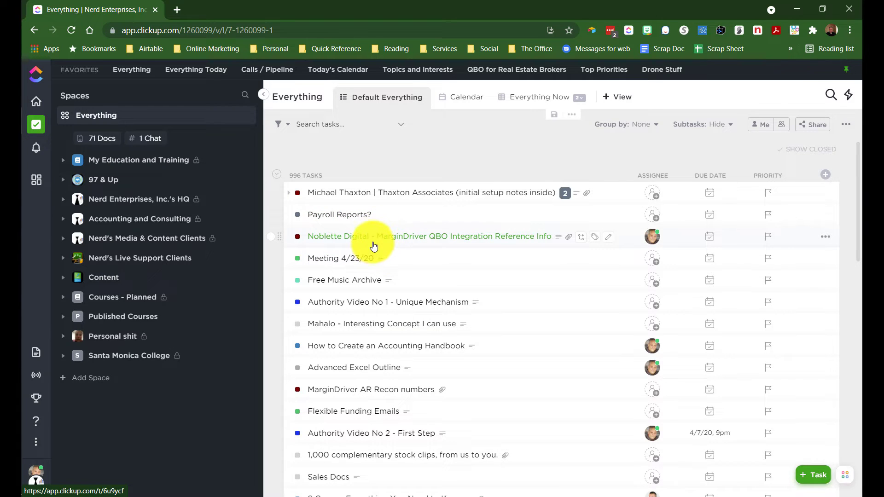
{"action": "left_click", "coordinate": [618, 99]}
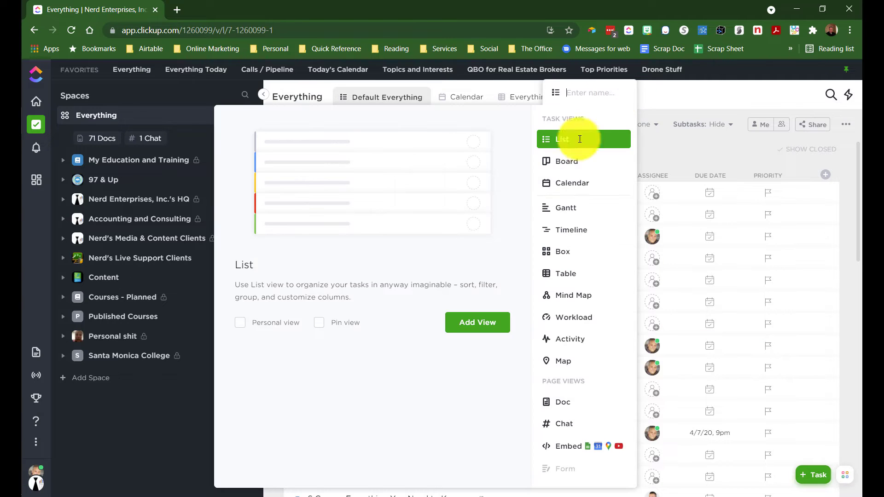
{"action": "left_click", "coordinate": [560, 276]}
{"action": "left_click", "coordinate": [484, 308]}
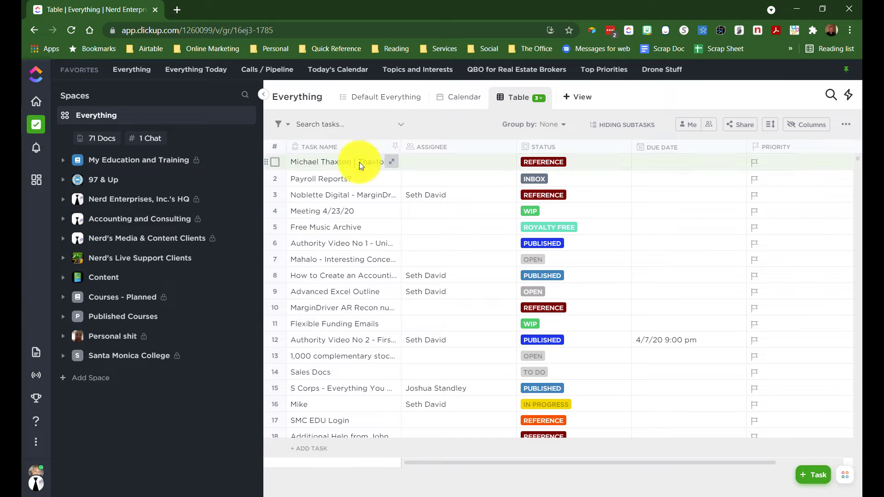
- Filter the new table to tasks whose due date is Today and turn on autosave for the view
{"action": "left_click", "coordinate": [289, 127]}
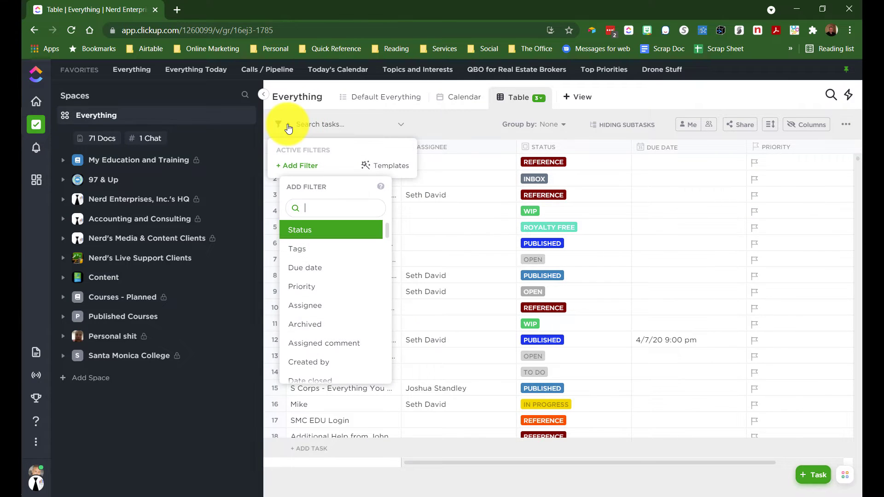
{"action": "left_click", "coordinate": [299, 268]}
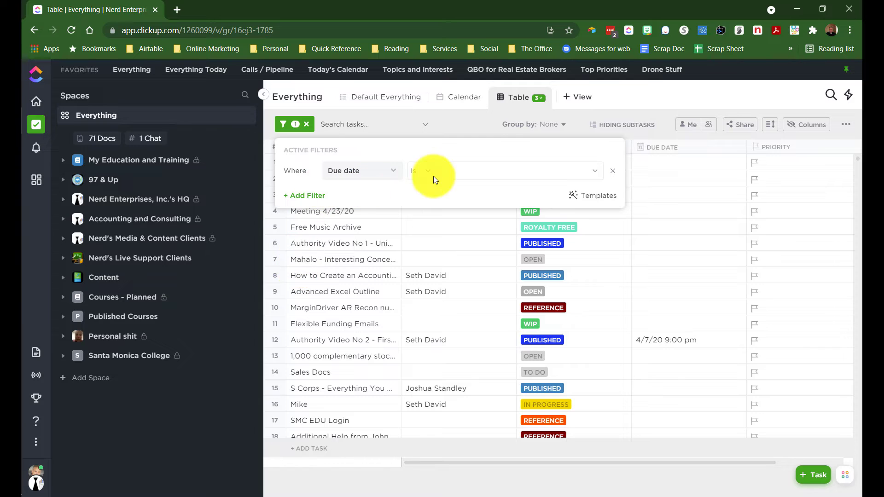
{"action": "left_click", "coordinate": [481, 174]}
{"action": "left_click", "coordinate": [514, 210]}
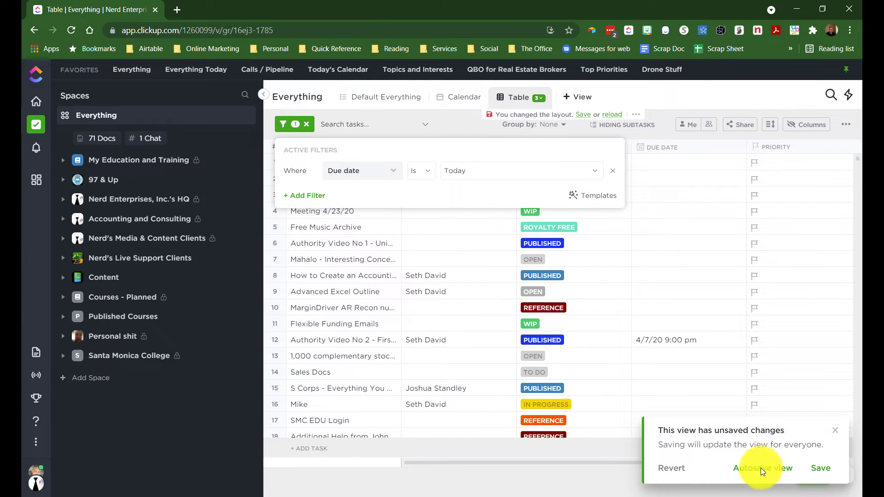
{"action": "left_click", "coordinate": [754, 470]}
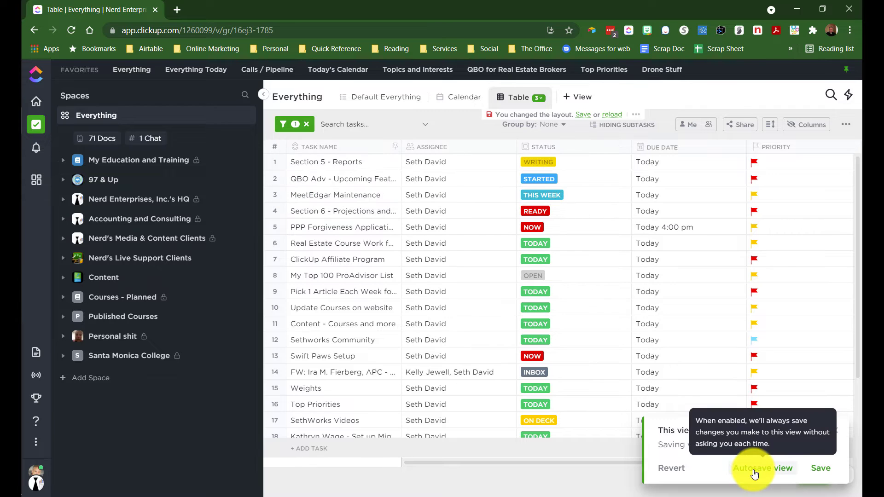
- Turn on autosave for the Table view and show the hidden Entity custom field as a column
{"action": "left_click", "coordinate": [753, 471]}
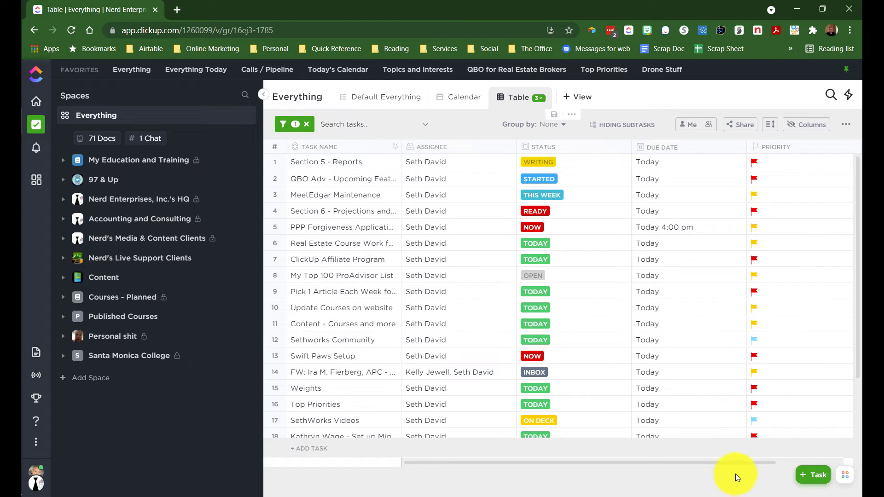
{"action": "left_click_drag", "start_coordinate": [732, 463], "coordinate": [846, 460]}
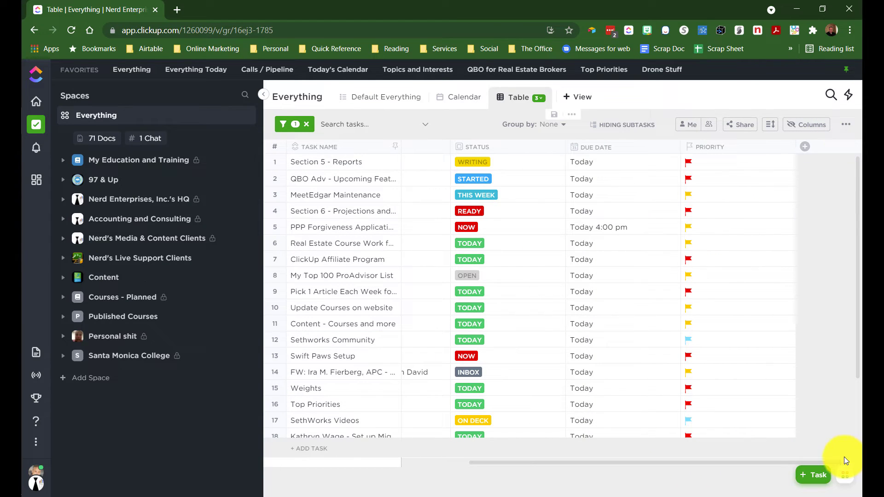
{"action": "left_click", "coordinate": [805, 147]}
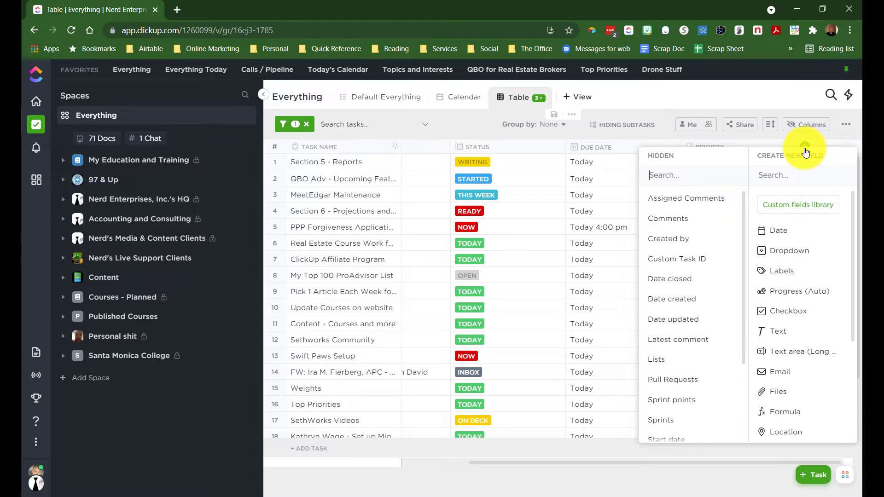
{"action": "scroll", "coordinate": [668, 248], "scroll_direction": "down", "scroll_amount": 3}
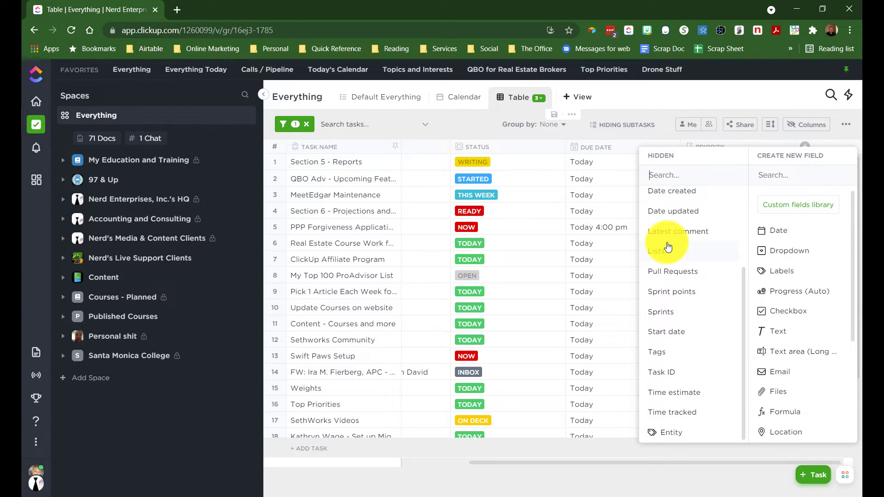
{"action": "scroll", "coordinate": [674, 263], "scroll_direction": "up", "scroll_amount": 3}
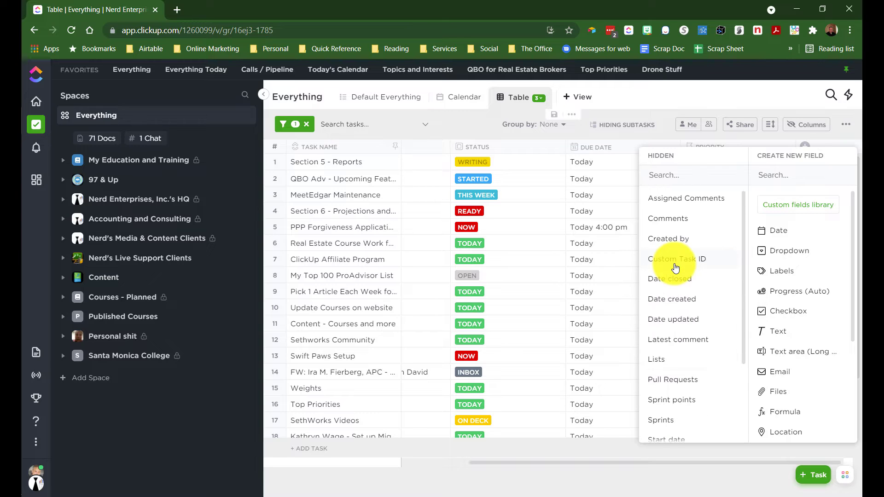
{"action": "type", "text": "Ent"}
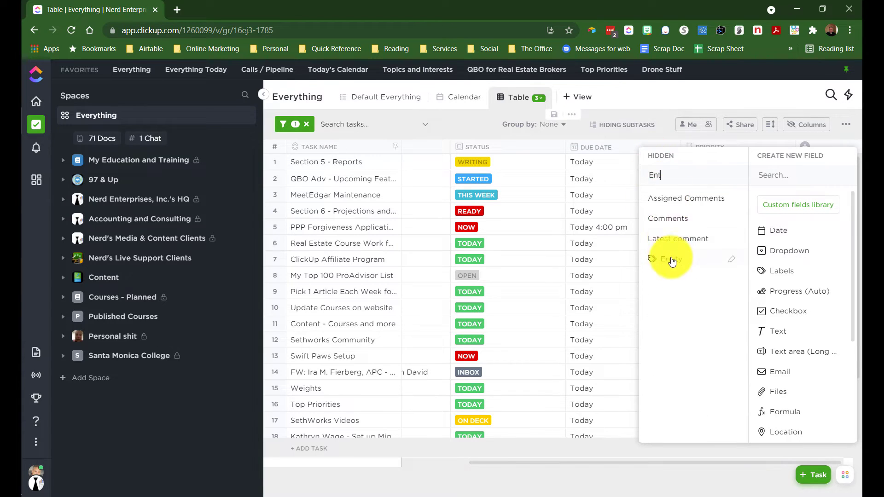
{"action": "left_click", "coordinate": [671, 261]}
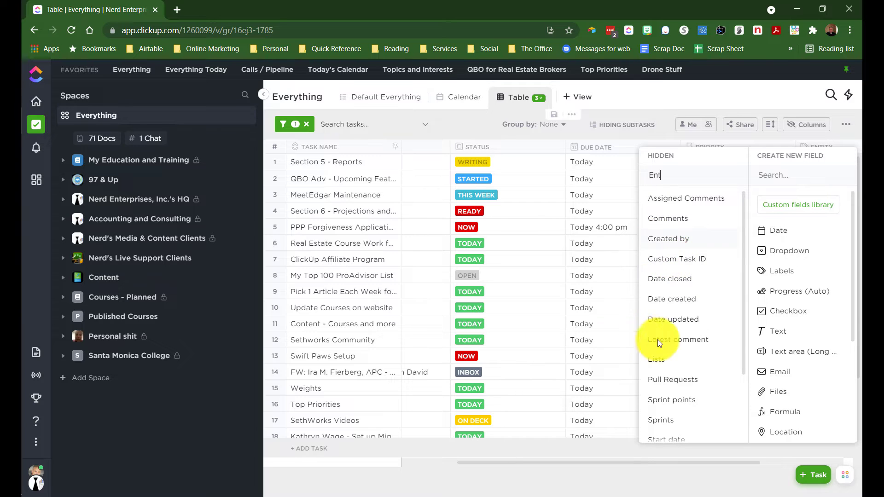
{"action": "scroll", "coordinate": [670, 341], "scroll_direction": "down", "scroll_amount": 2}
{"action": "scroll", "coordinate": [670, 332], "scroll_direction": "up", "scroll_amount": 3}
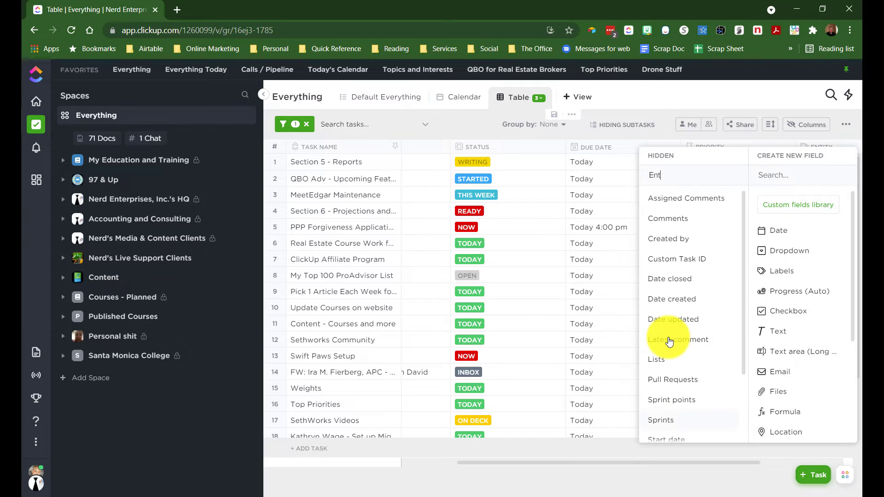
{"action": "left_click", "coordinate": [841, 137]}
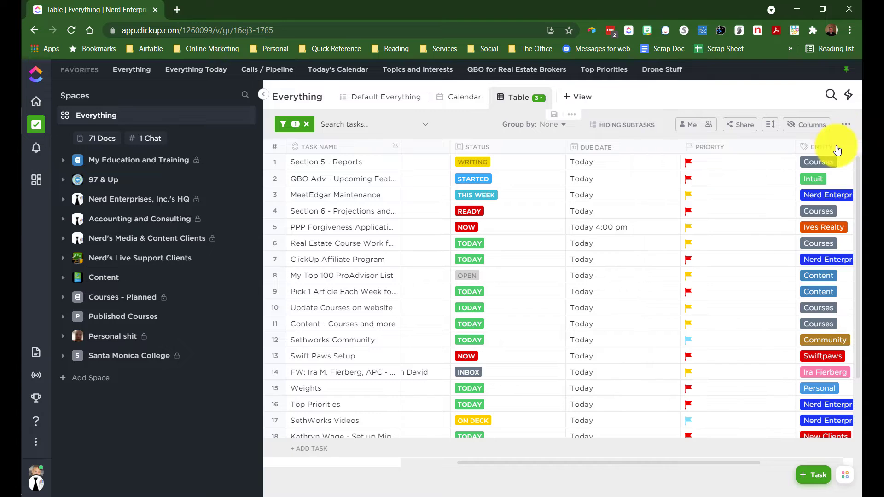
- Move the Entity column directly after Task Name and review the field's options in its edit settings, leaving them unchanged
{"action": "left_click_drag", "start_coordinate": [821, 152], "coordinate": [429, 144]}
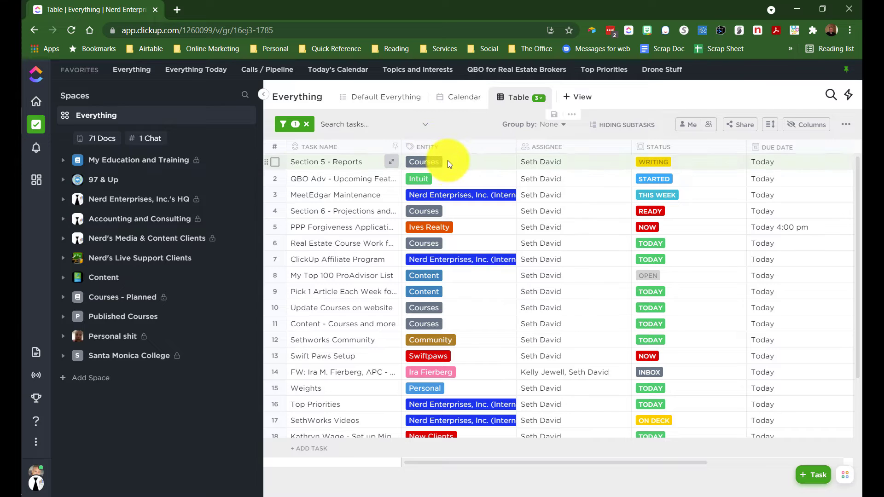
{"action": "left_click", "coordinate": [464, 148]}
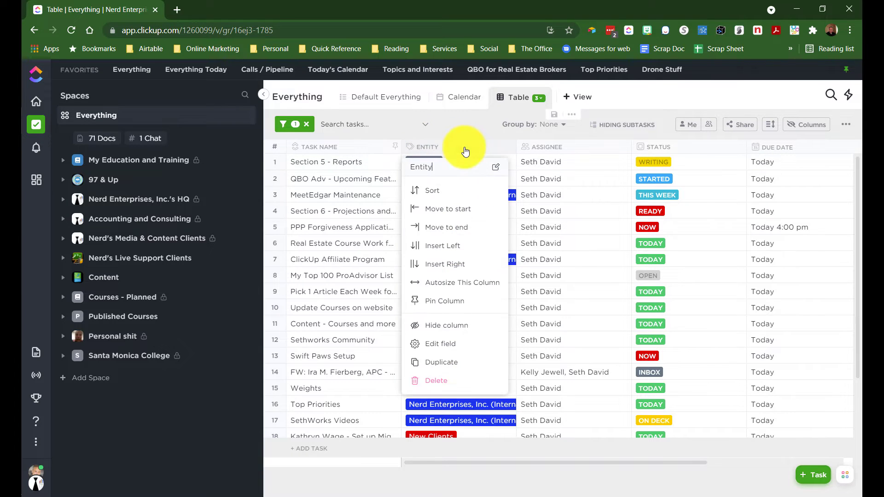
{"action": "left_click", "coordinate": [436, 350]}
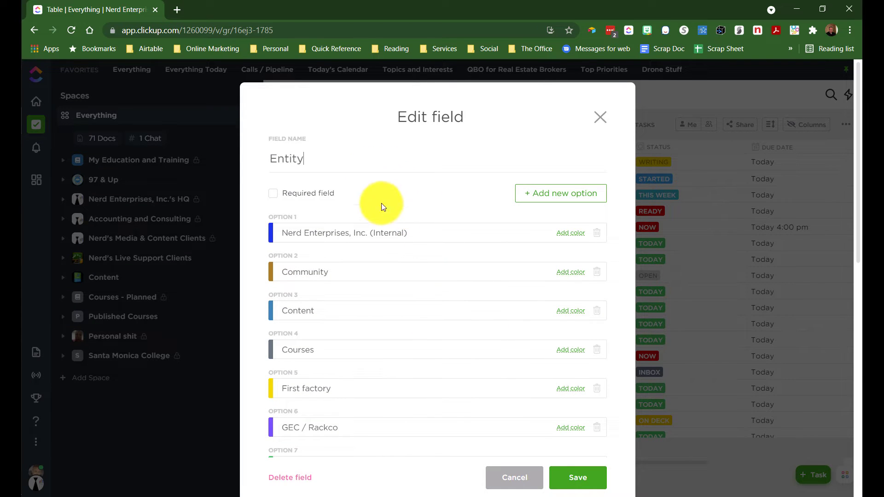
{"action": "scroll", "coordinate": [286, 224], "scroll_direction": "down", "scroll_amount": 5}
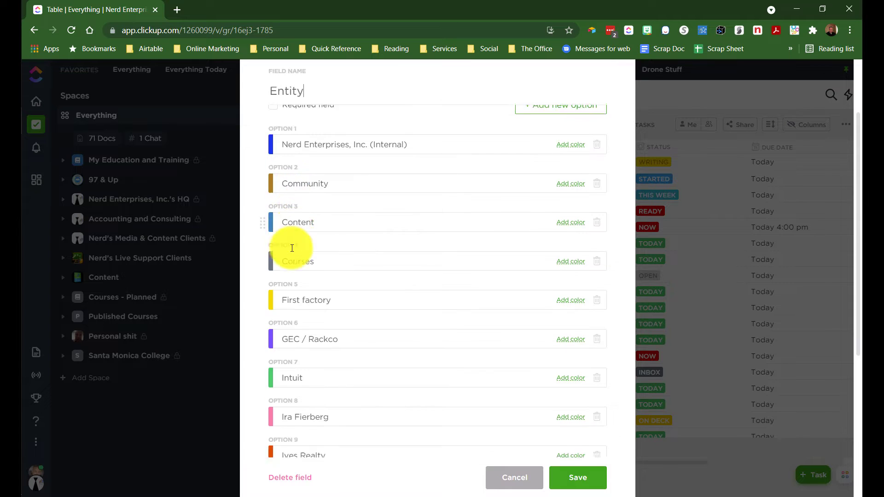
{"action": "scroll", "coordinate": [291, 248], "scroll_direction": "down", "scroll_amount": 3}
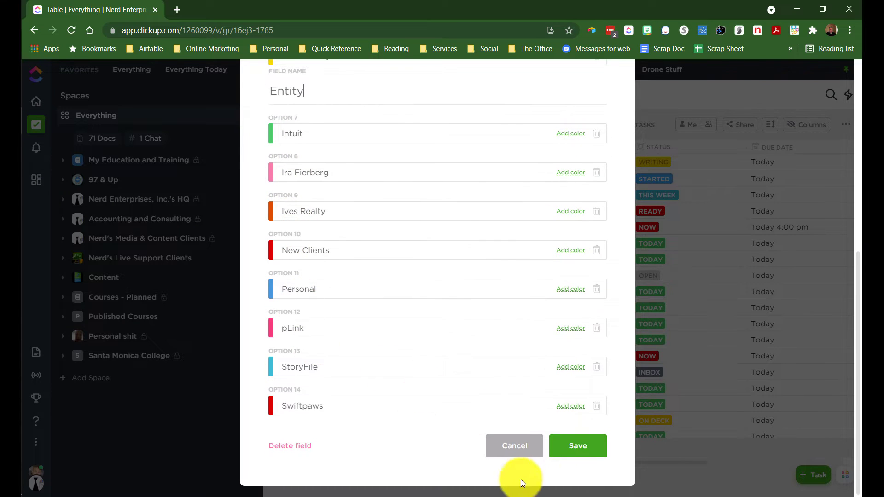
{"action": "left_click", "coordinate": [514, 454]}
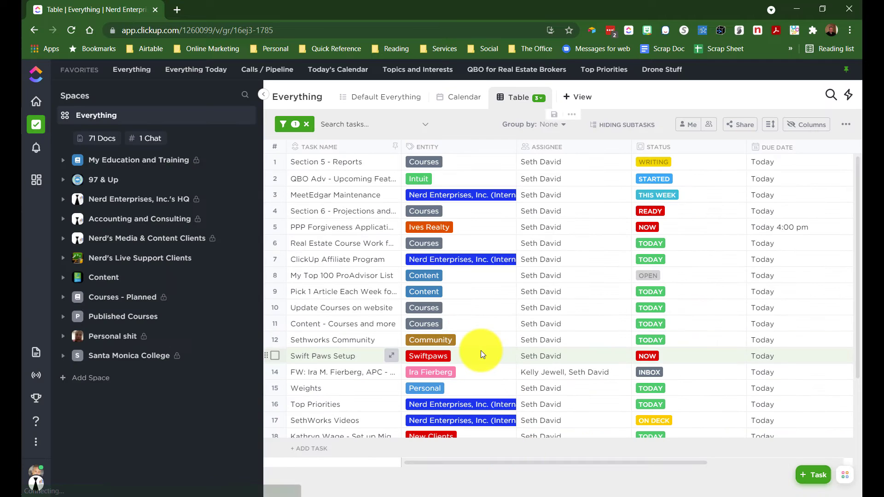
- Examine the folders in the Accounting and Consulting space and the Entity options offered for the Section 5 - Reports task
{"action": "left_click", "coordinate": [454, 161]}
{"action": "left_click", "coordinate": [458, 135]}
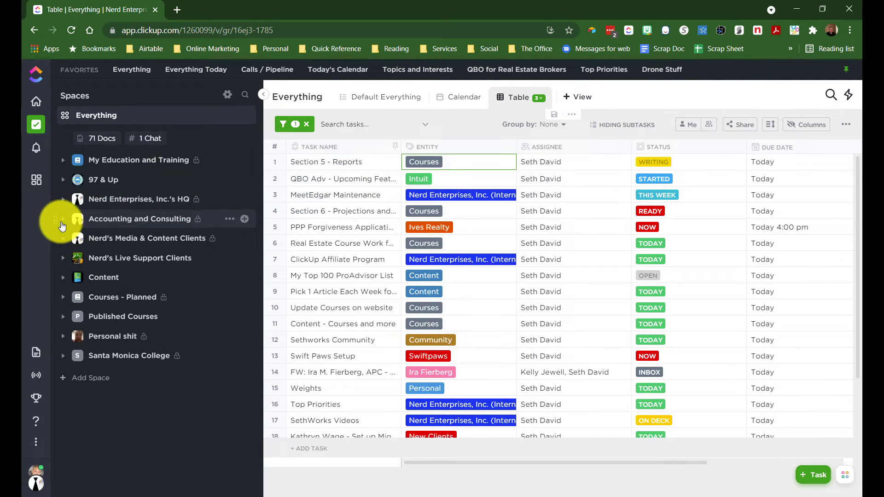
{"action": "left_click", "coordinate": [124, 220]}
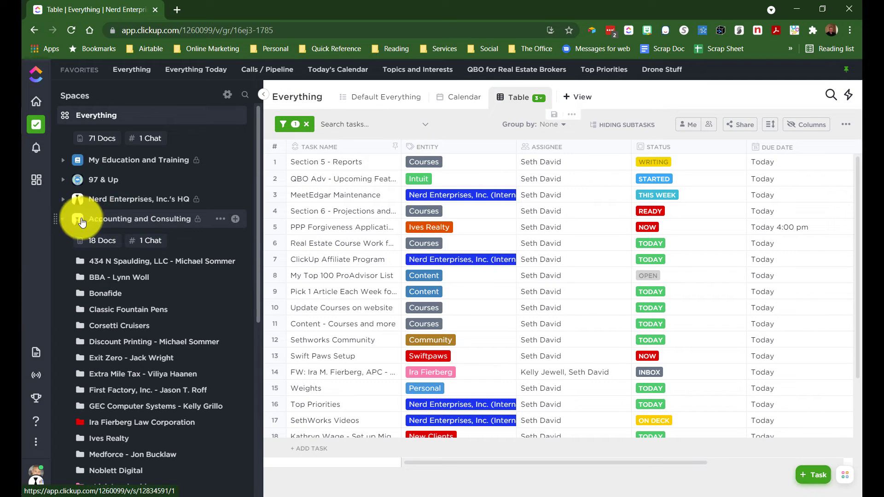
{"action": "left_click", "coordinate": [63, 219]}
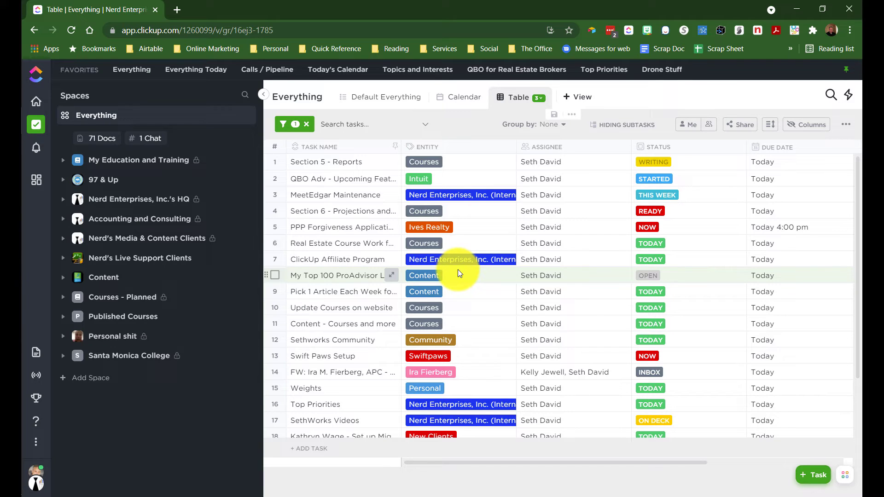
{"action": "left_click", "coordinate": [444, 162]}
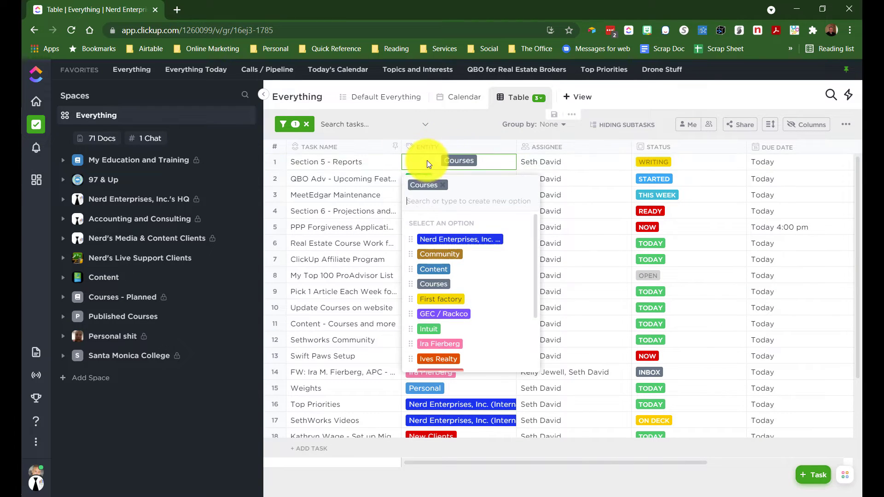
{"action": "left_click", "coordinate": [446, 123]}
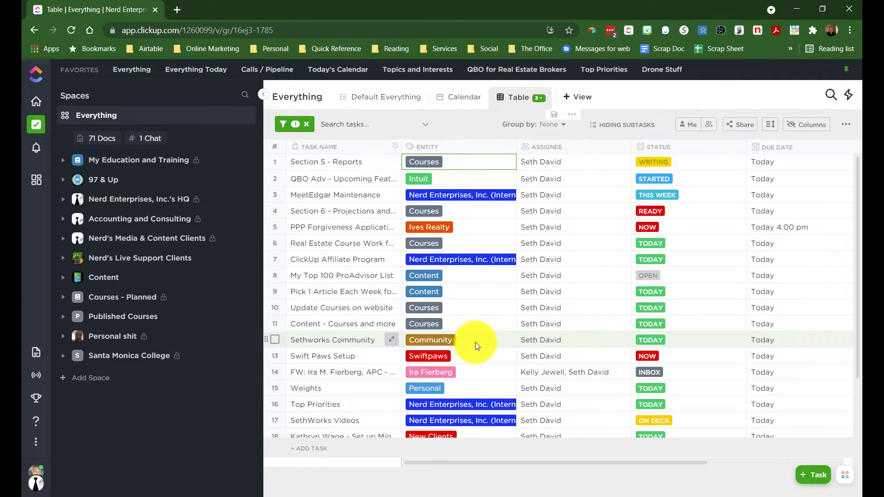
- Examine the full name and Entity options of the How to Set Up The Perfect "Everything" View task without changing them
{"action": "scroll", "coordinate": [476, 343], "scroll_direction": "down", "scroll_amount": 2}
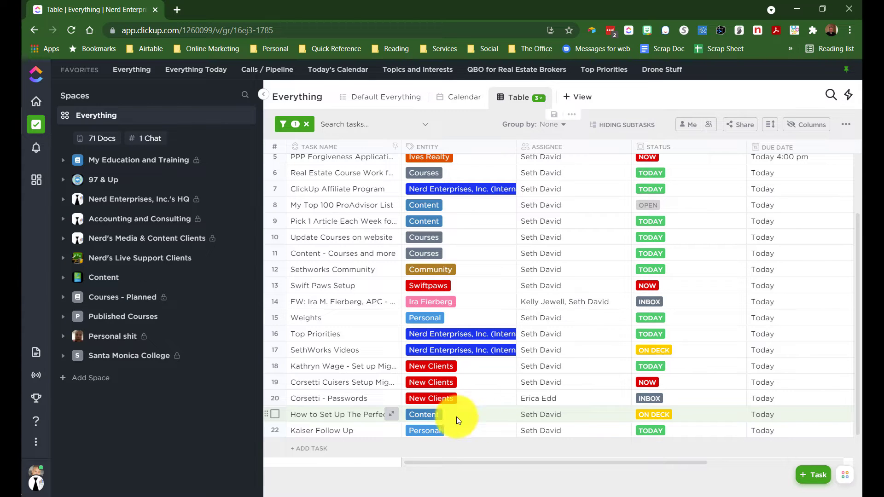
{"action": "left_click", "coordinate": [391, 414]}
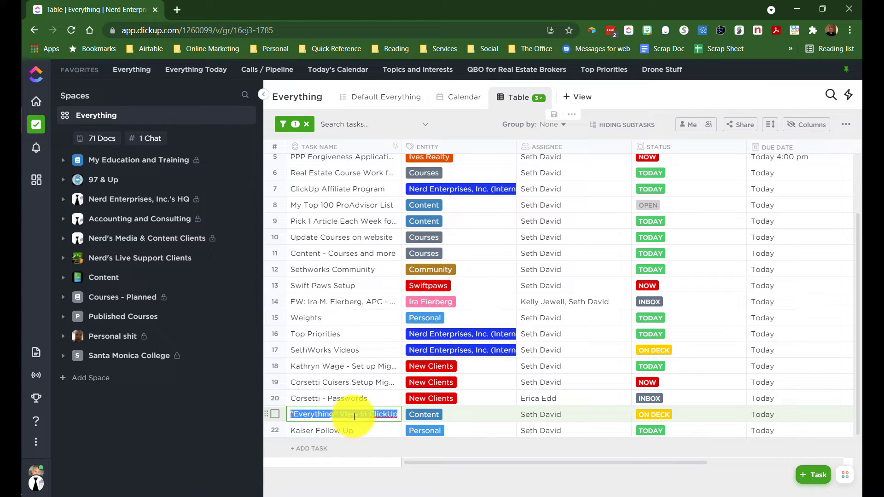
{"action": "left_click", "coordinate": [462, 415]}
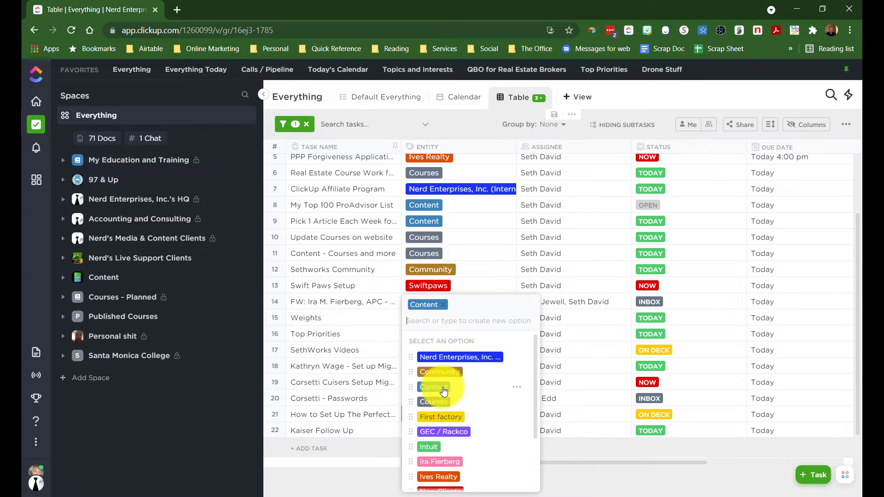
{"action": "scroll", "coordinate": [465, 387], "scroll_direction": "down", "scroll_amount": 2}
{"action": "left_click", "coordinate": [489, 441]}
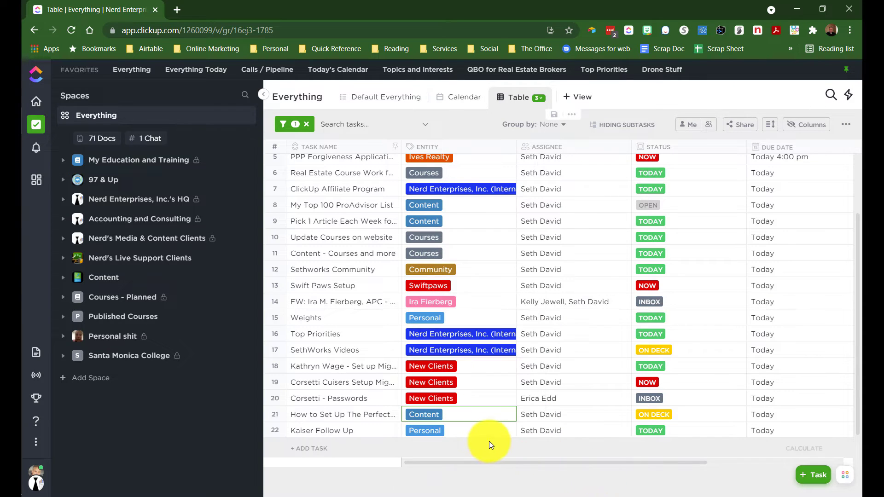
{"action": "scroll", "coordinate": [424, 267], "scroll_direction": "up", "scroll_amount": 2}
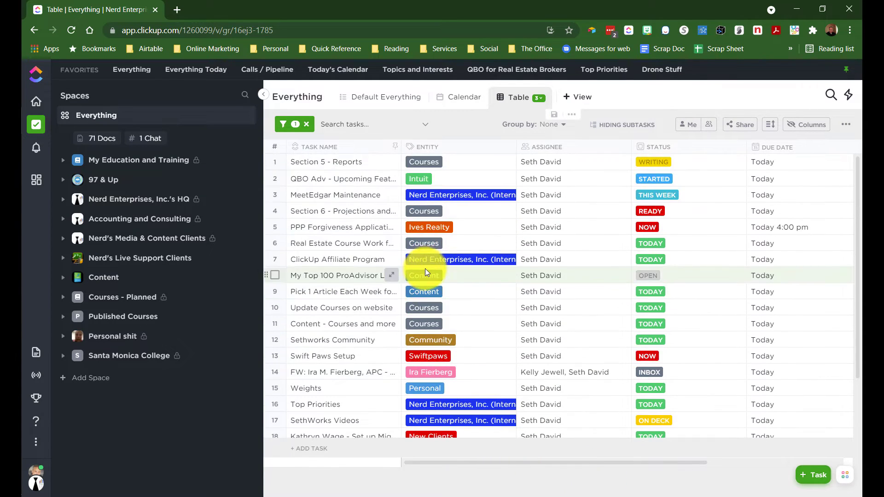
- Group the table by the Entity custom field
{"action": "left_click", "coordinate": [565, 126]}
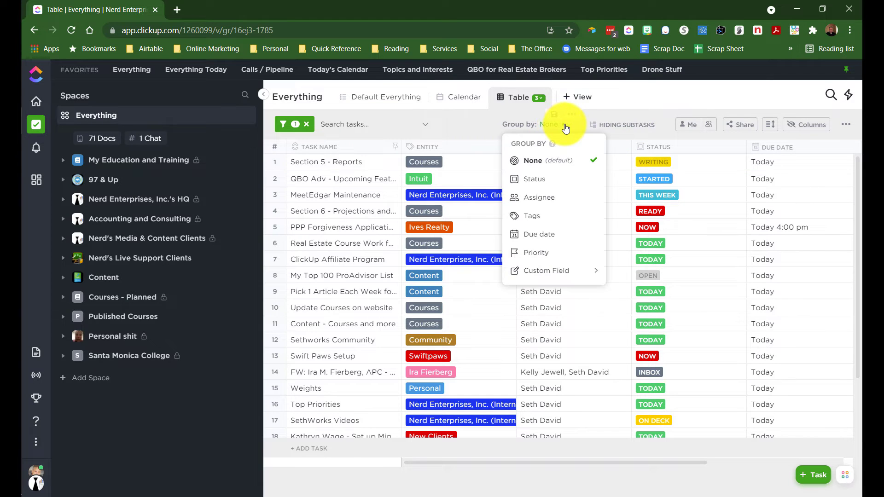
{"action": "left_click", "coordinate": [544, 272]}
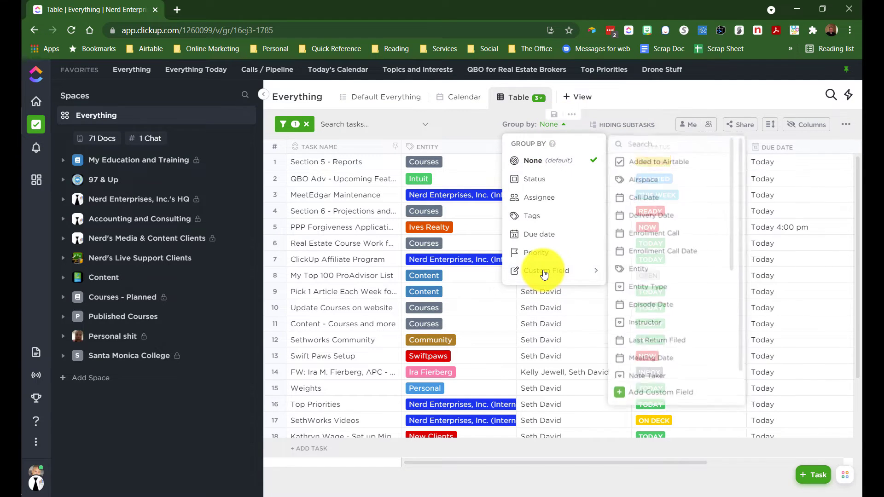
{"action": "left_click", "coordinate": [637, 273]}
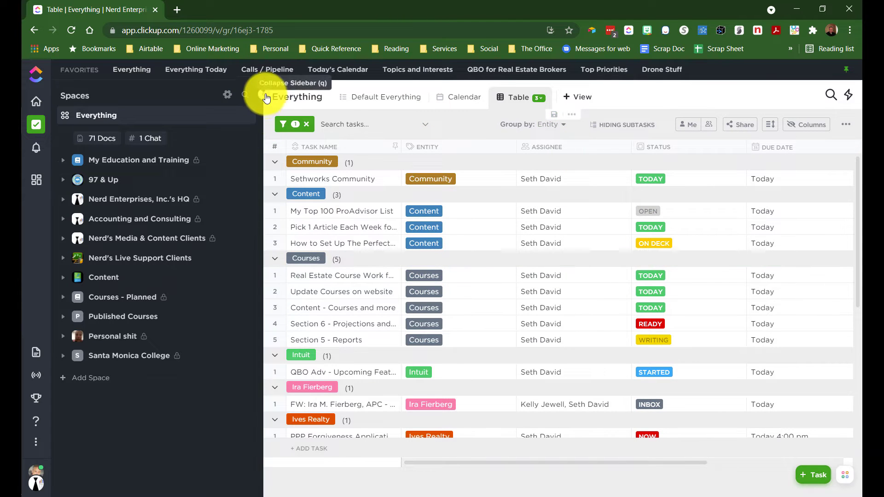
- Collapse the Spaces sidebar, widen the Task Name column so more of each title fits, and review the grouped tasks
{"action": "left_click", "coordinate": [265, 97]}
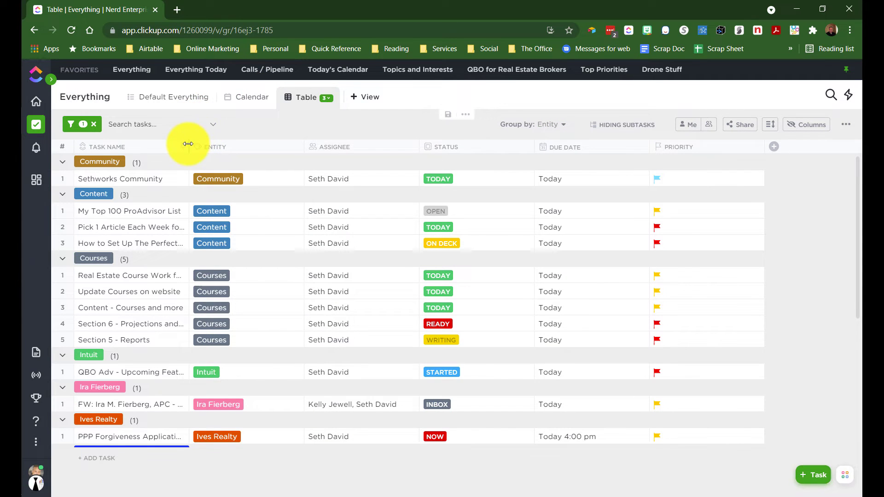
{"action": "left_click_drag", "start_coordinate": [188, 144], "coordinate": [268, 147]}
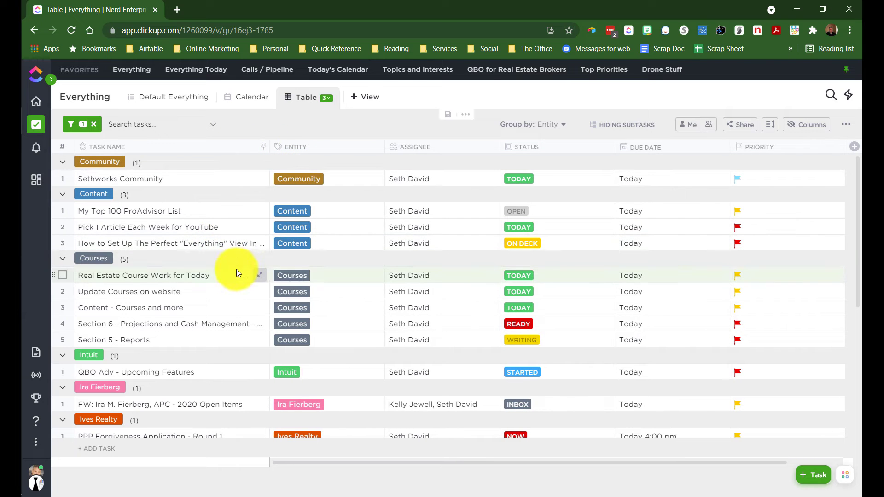
{"action": "scroll", "coordinate": [236, 272], "scroll_direction": "down", "scroll_amount": 5}
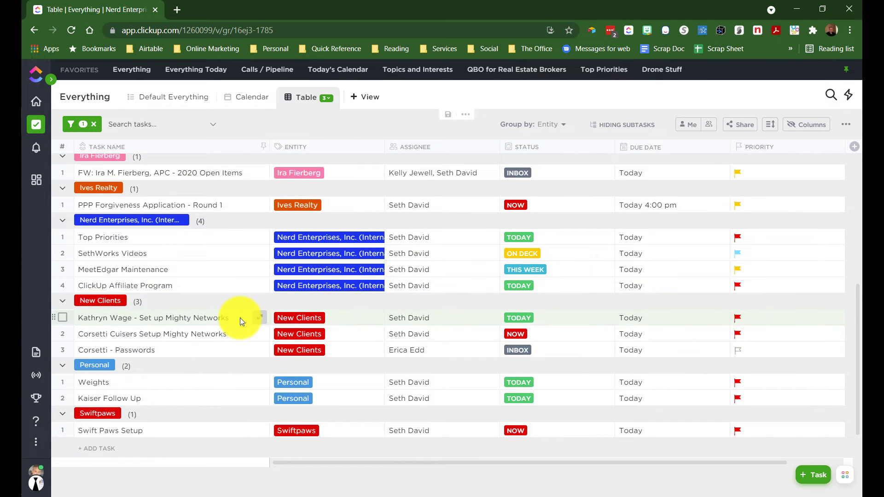
{"action": "scroll", "coordinate": [242, 319], "scroll_direction": "up", "scroll_amount": 5}
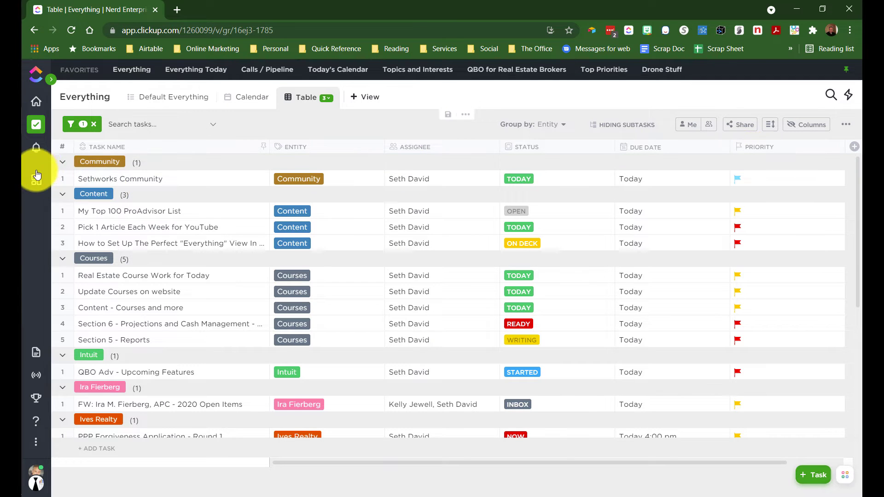
- Group the table by Priority
{"action": "mouse_move", "coordinate": [36, 177]}
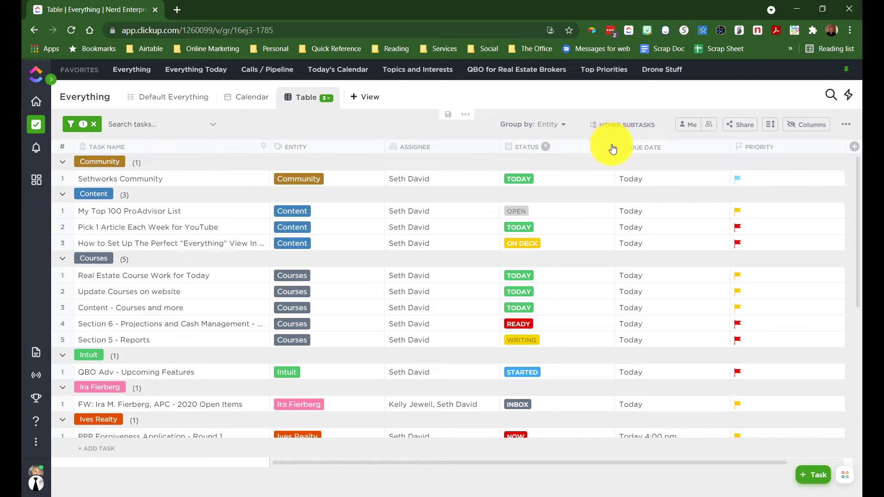
{"action": "left_click", "coordinate": [553, 127]}
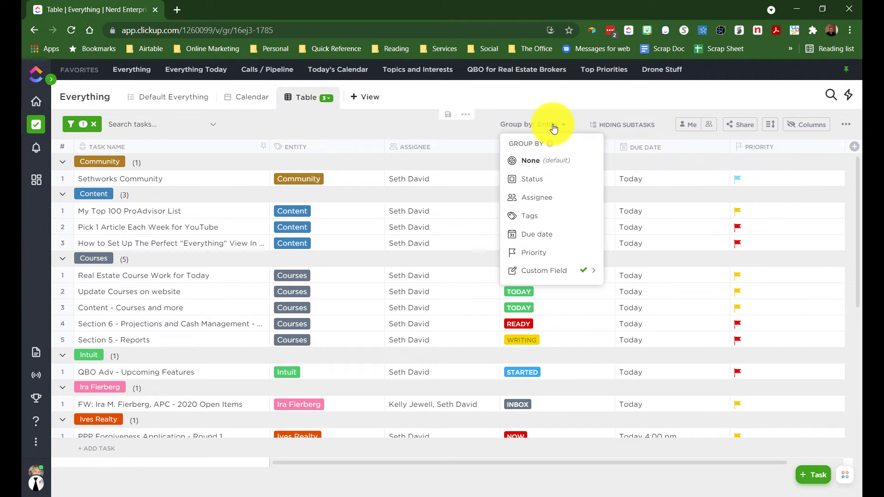
{"action": "left_click", "coordinate": [534, 255]}
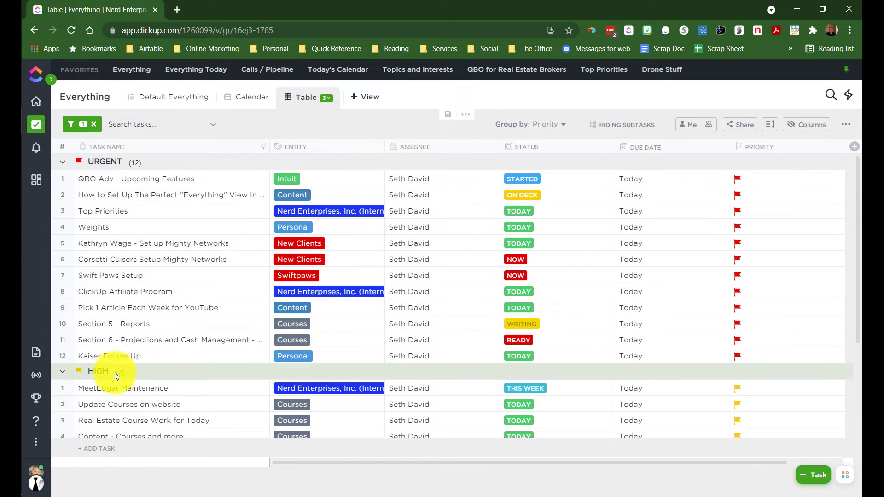
- Lower the priority of both Mighty Networks setup tasks, Swift Paws Setup and ClickUp Affiliate Program to High
{"action": "scroll", "coordinate": [123, 369], "scroll_direction": "down", "scroll_amount": 3}
{"action": "scroll", "coordinate": [118, 323], "scroll_direction": "up", "scroll_amount": 3}
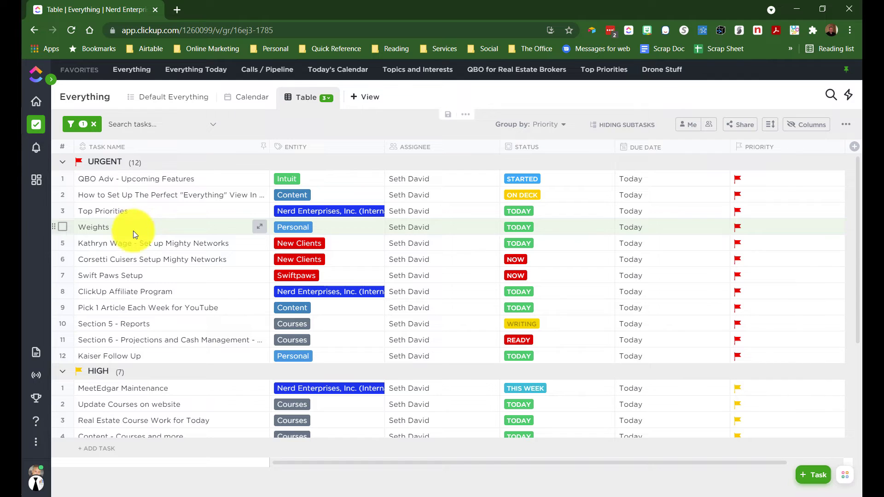
{"action": "left_click", "coordinate": [737, 243]}
{"action": "left_click", "coordinate": [766, 277]}
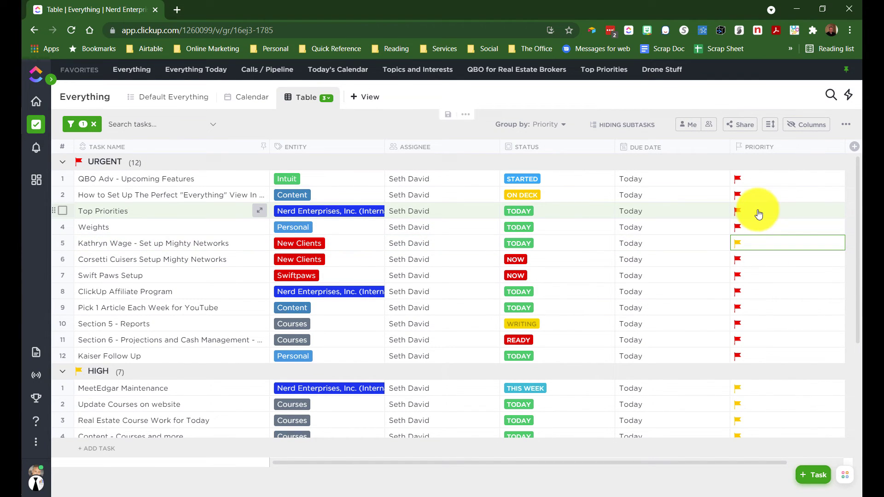
{"action": "left_click", "coordinate": [746, 245]}
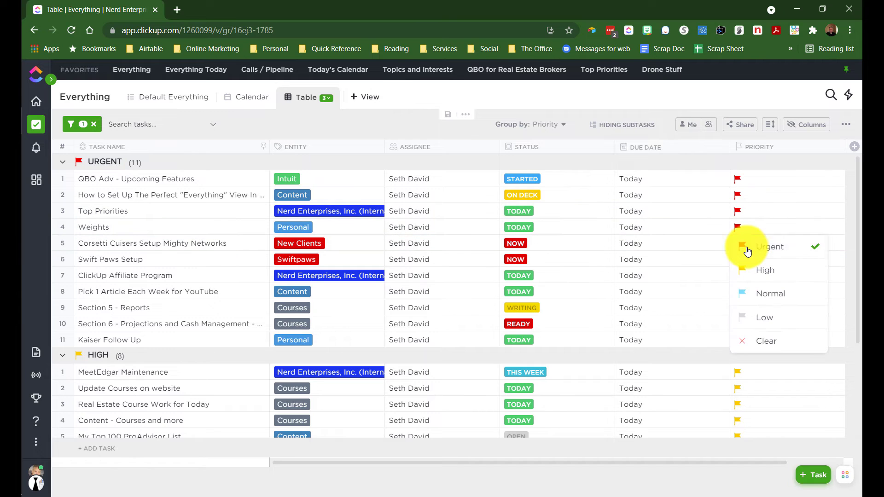
{"action": "left_click", "coordinate": [750, 245]}
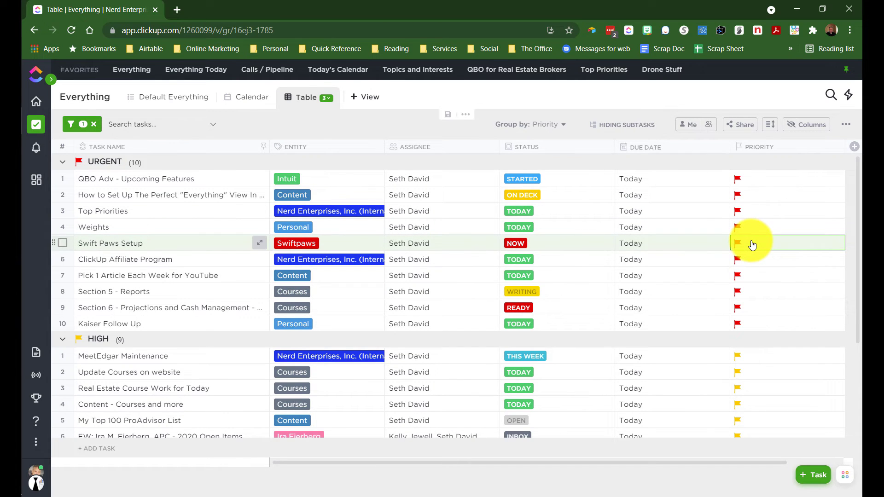
{"action": "left_click", "coordinate": [753, 245]}
{"action": "left_click", "coordinate": [760, 275]}
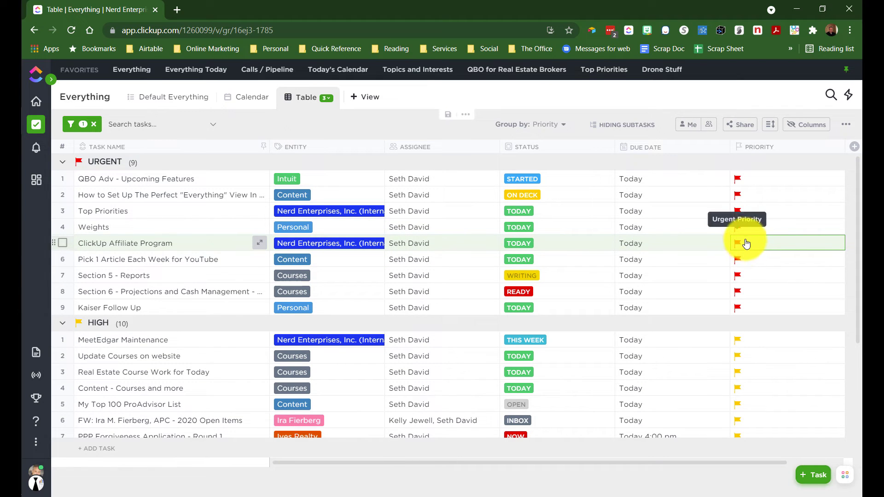
{"action": "left_click", "coordinate": [746, 245]}
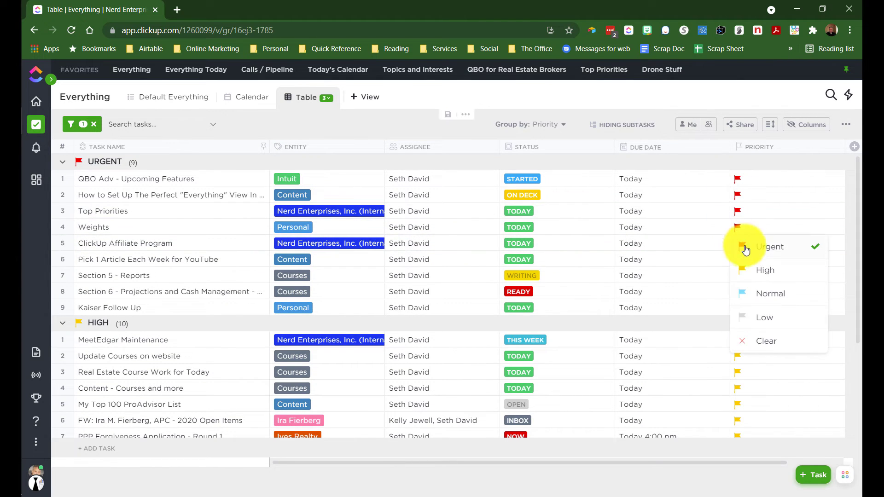
{"action": "left_click", "coordinate": [746, 249]}
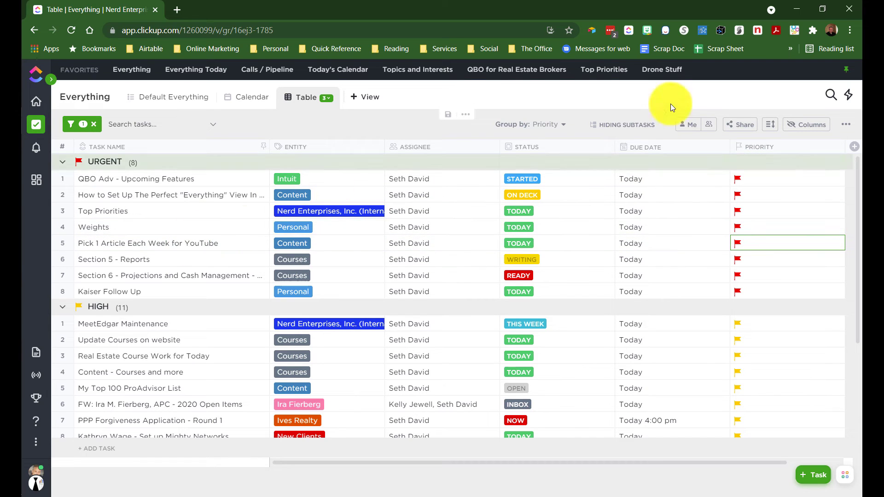
- Switch the table's grouping back to the Entity custom field
{"action": "left_click", "coordinate": [553, 128]}
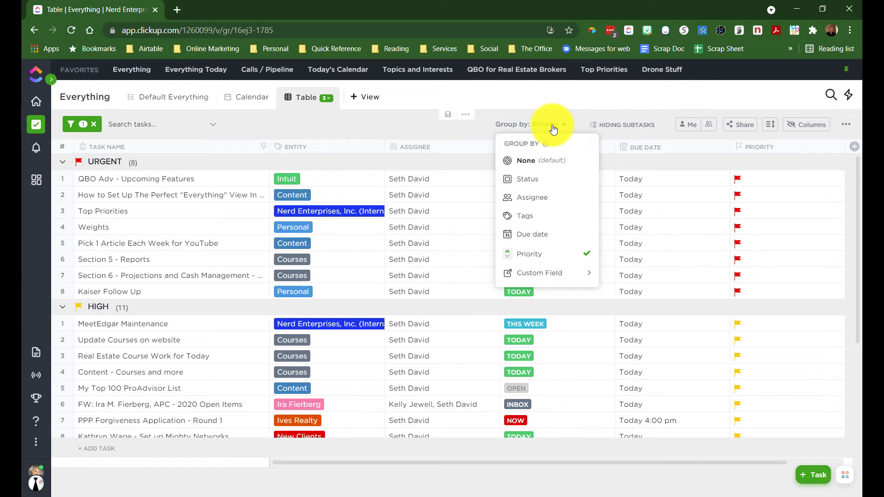
{"action": "left_click", "coordinate": [538, 272]}
{"action": "left_click", "coordinate": [624, 271]}
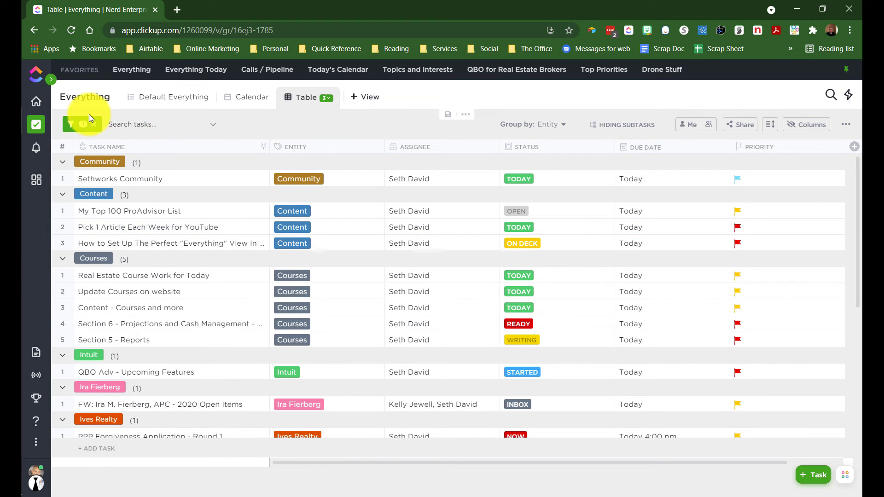
- Add a second filter so the table shows only tasks where Priority is Urgent
{"action": "left_click", "coordinate": [70, 126]}
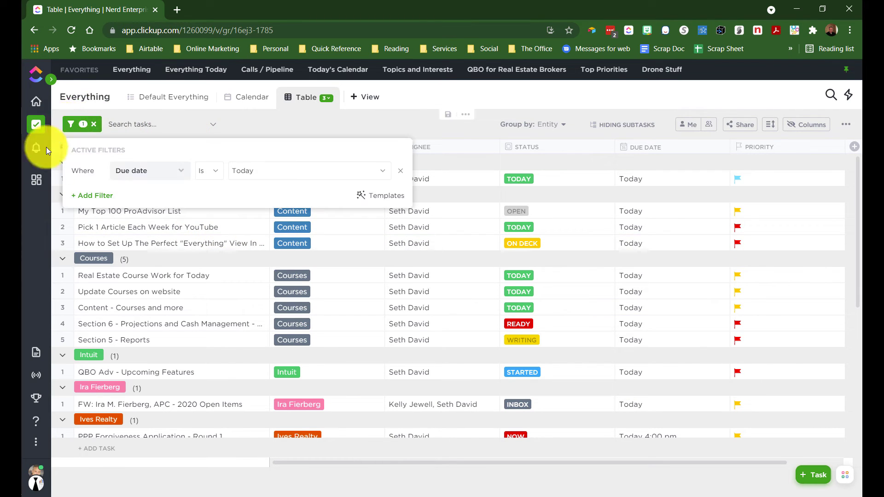
{"action": "left_click", "coordinate": [96, 195]}
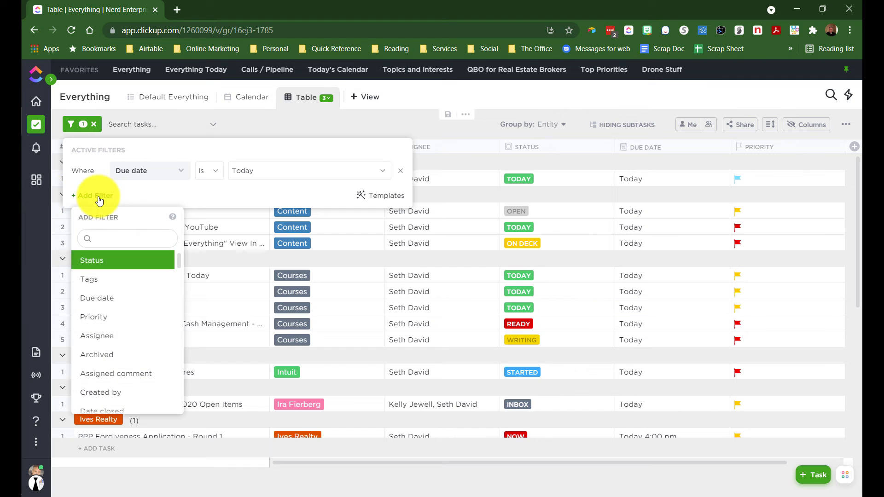
{"action": "left_click", "coordinate": [93, 318]}
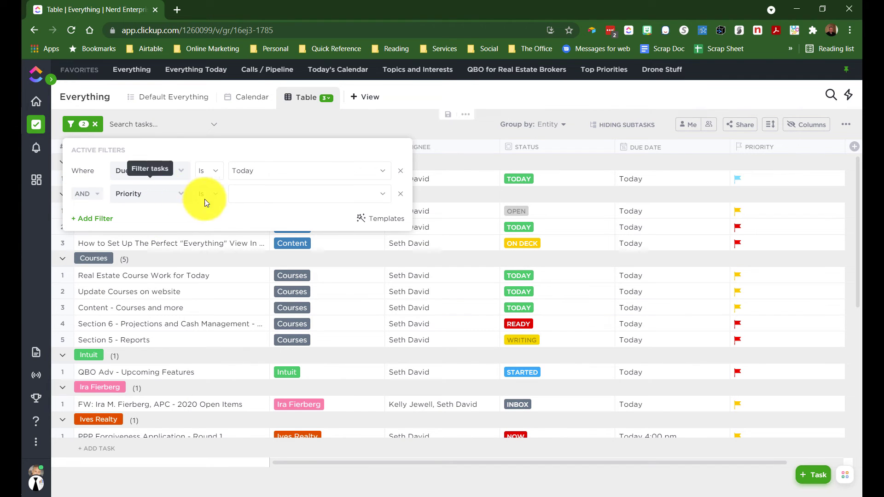
{"action": "left_click", "coordinate": [256, 193]}
{"action": "left_click", "coordinate": [267, 218]}
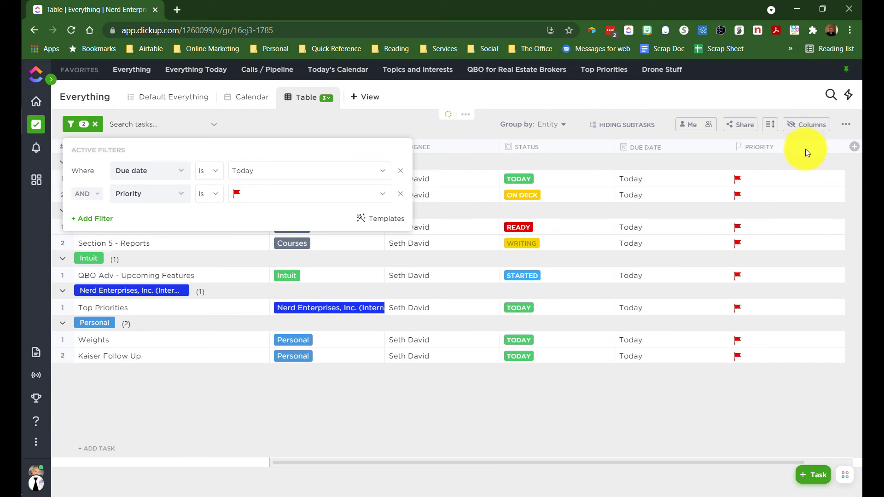
{"action": "left_click", "coordinate": [520, 397]}
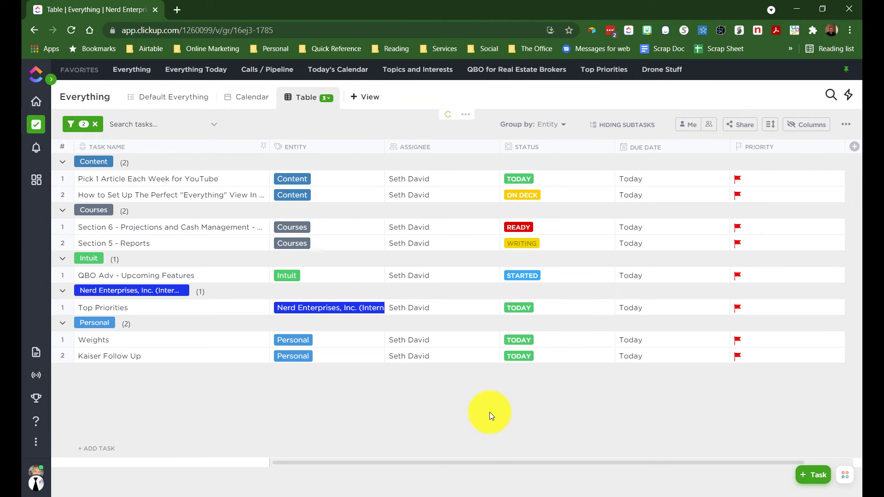
- Open the view options of the current view named Table
{"action": "left_click", "coordinate": [330, 102]}
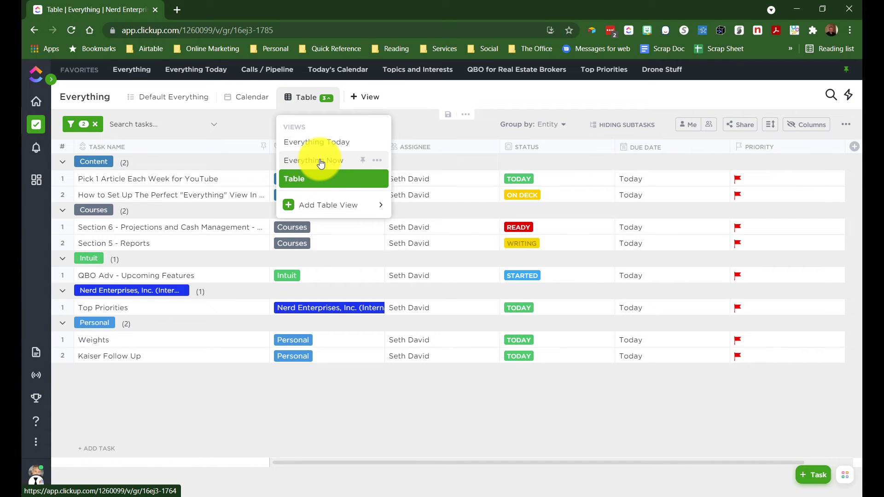
{"action": "left_click", "coordinate": [312, 182]}
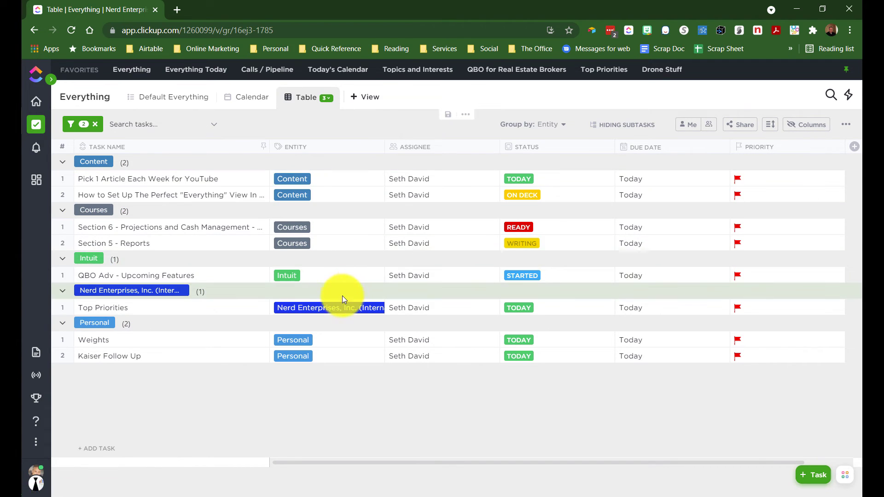
{"action": "left_click", "coordinate": [326, 97]}
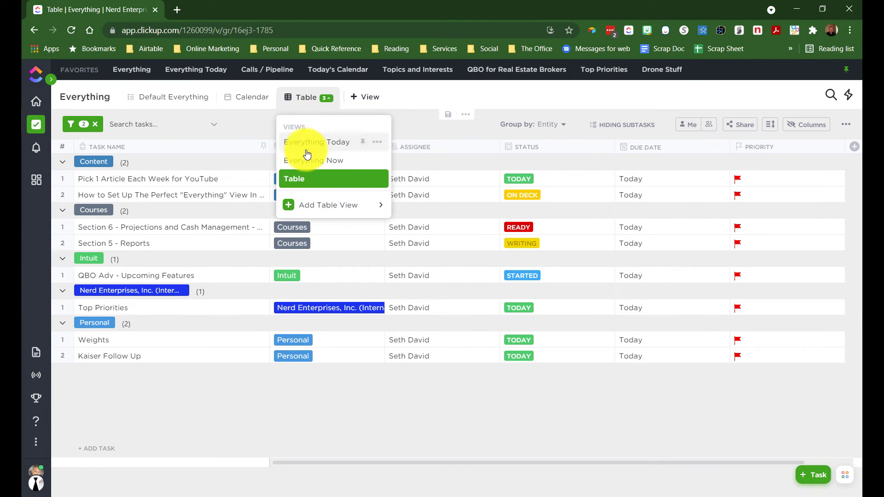
{"action": "left_click", "coordinate": [377, 184]}
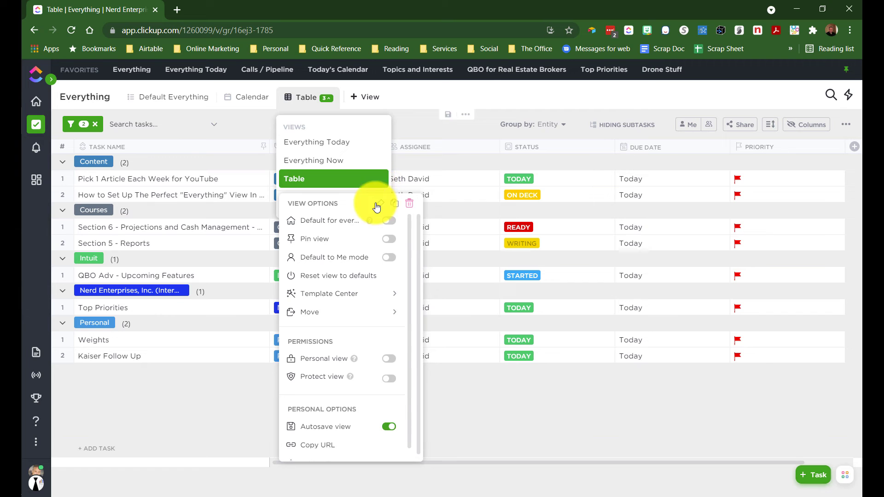